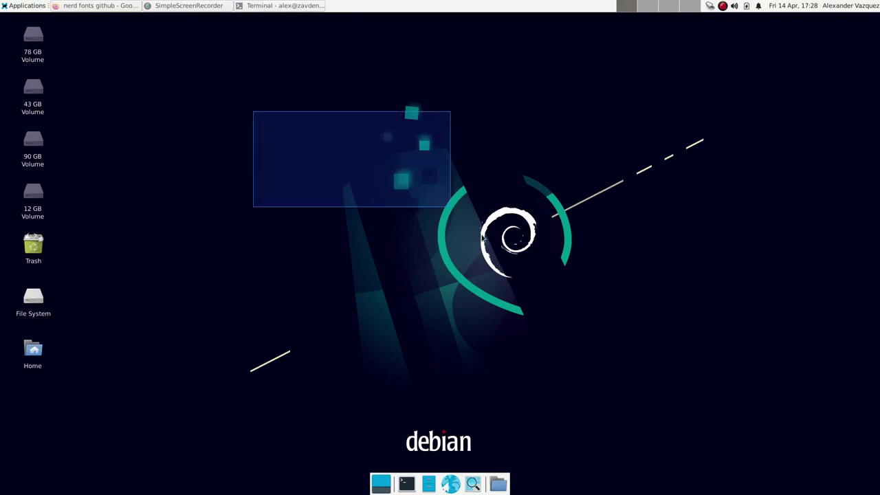
Step: Open a new terminal and run neofetch to print the Debian system summary
key(ctrl+alt+t)
text(neofe)
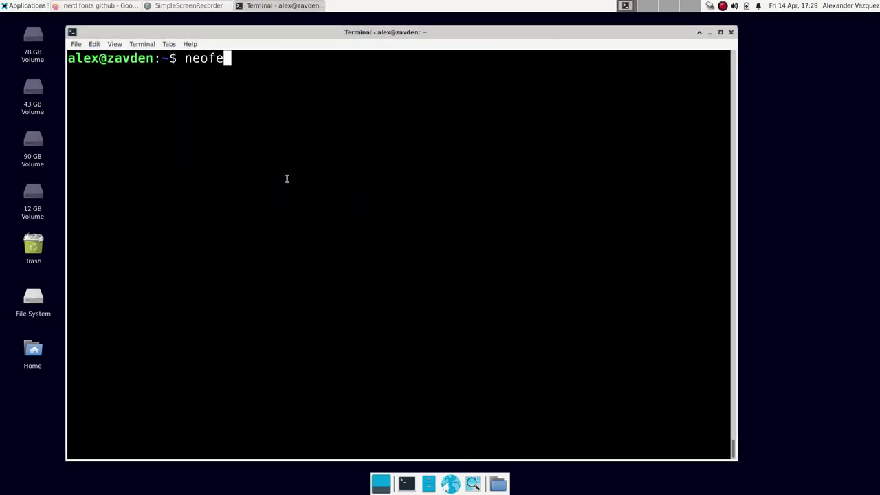
text(tch)
key(Return)
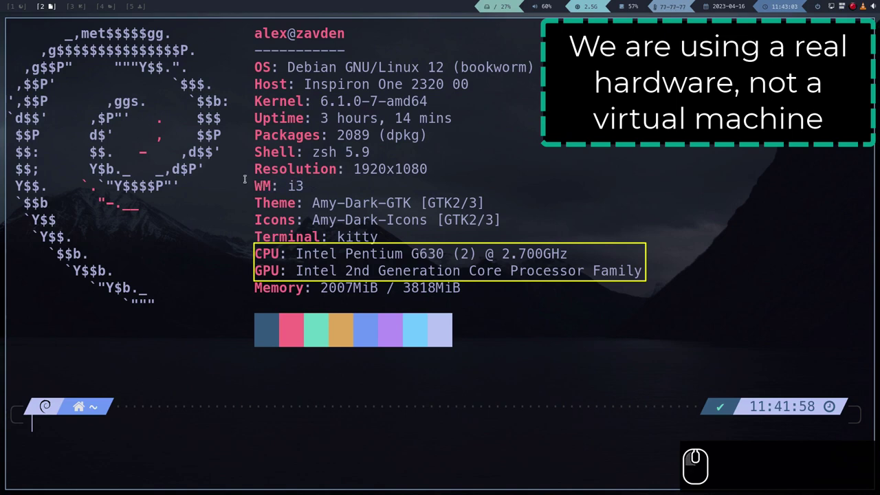
Step: Highlight the CPU, GPU and Memory lines, then run htop in the terminal
drag(460, 288, 261, 242)
click(266, 238)
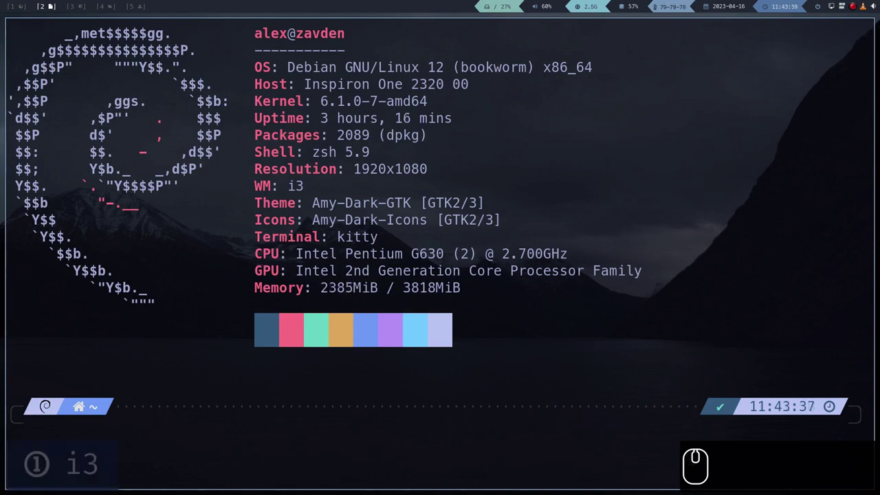
text(htop)
key(Return)
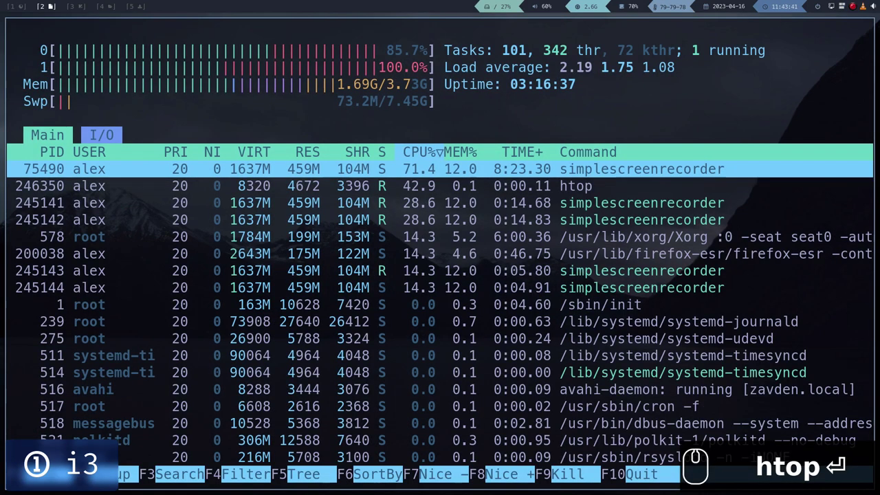
Step: Open .zshrc in Neovim in a second tiled terminal and move down to line 6
key(super+Return)
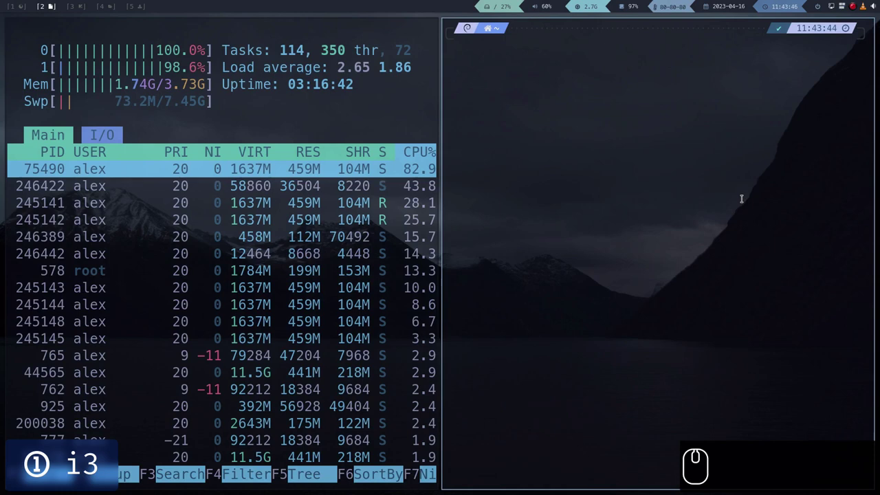
text(nvim .zs)
key(Right)
key(Return)
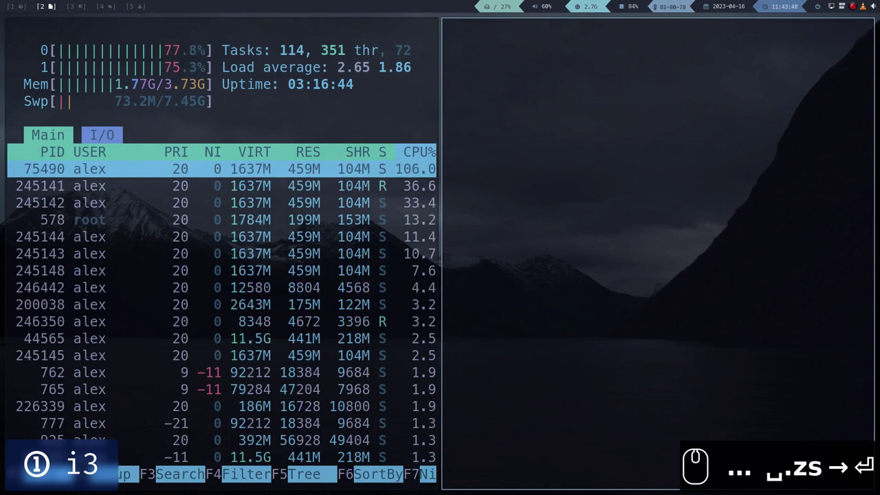
key(j)
key(j)
key(j)
key(j)
key(j)
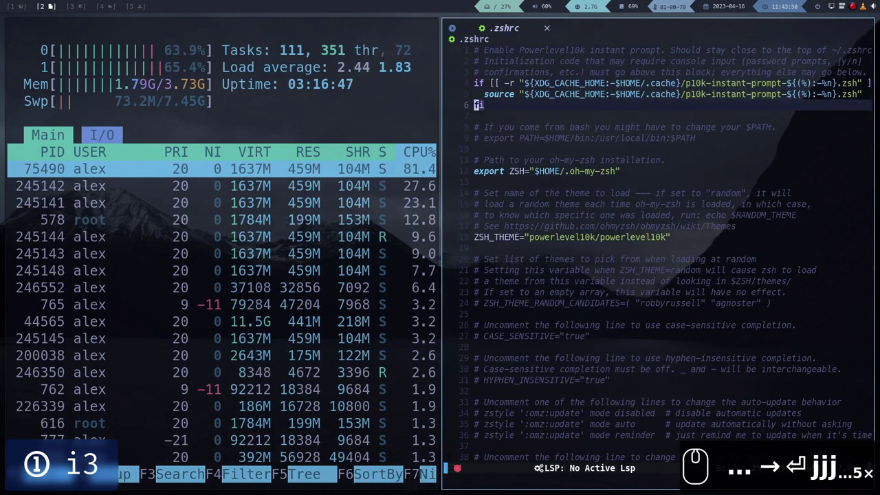
Step: Run cmatrix in a third tiled terminal
key(super+Return)
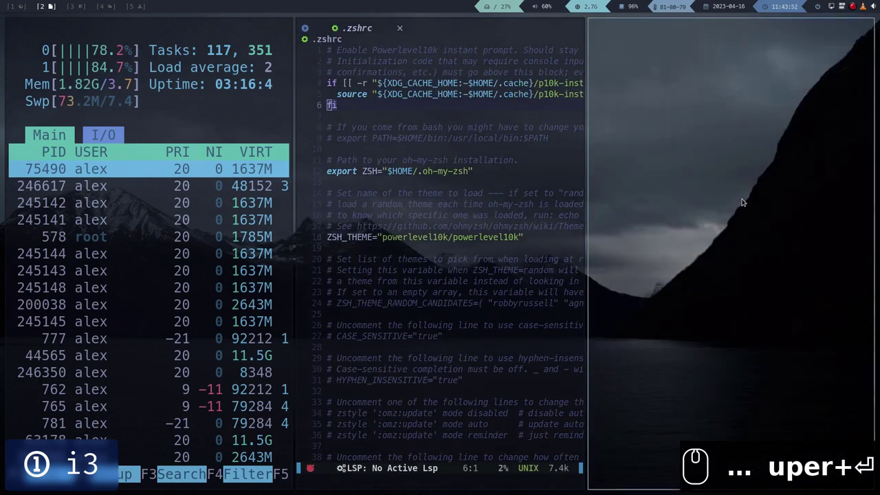
text(cmatrix)
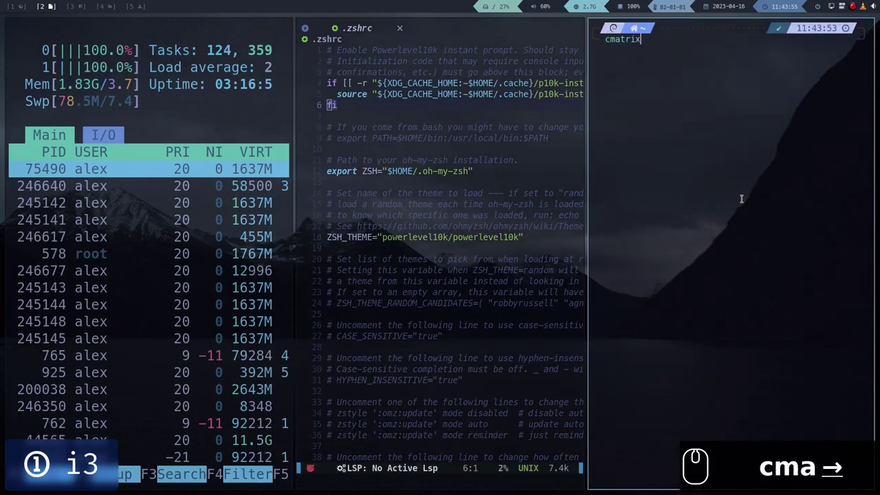
key(Return)
Step: Move focus between htop, Neovim and cmatrix, then shift cmatrix into its own right-hand column
key(super+j)
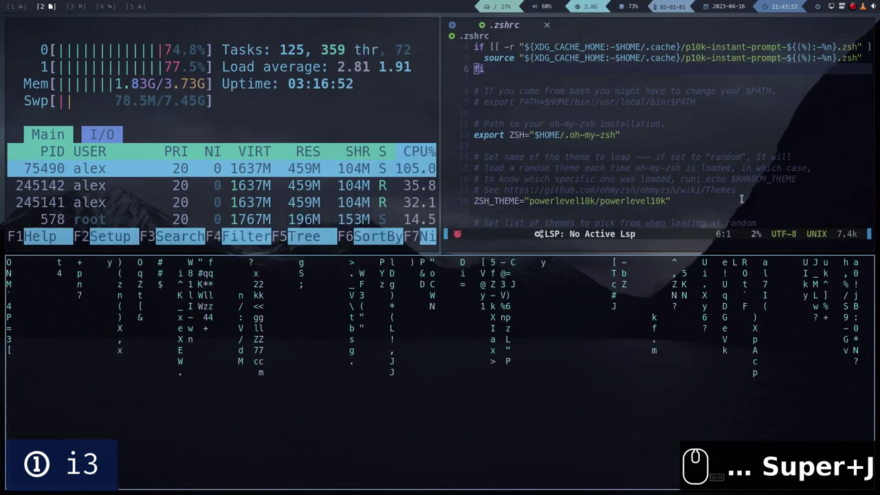
key(super+k)
key(super+h)
key(super+l)
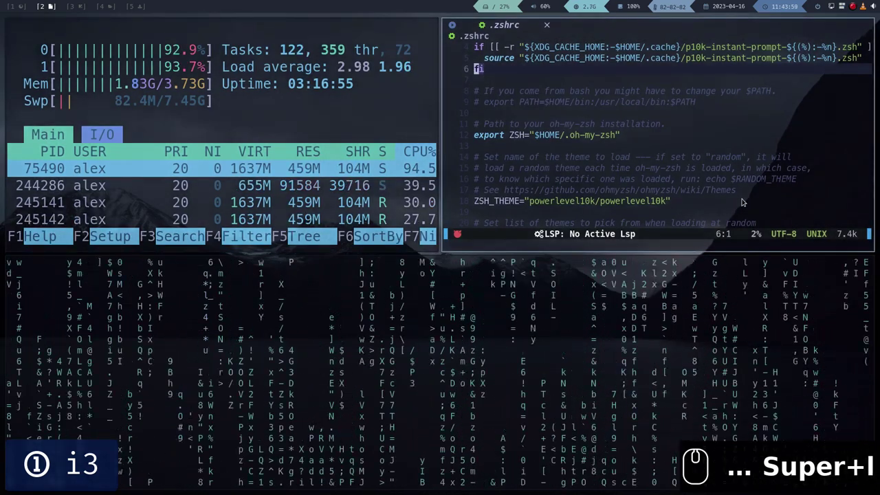
key(super+j)
key(super+k)
key(super+h)
key(k)
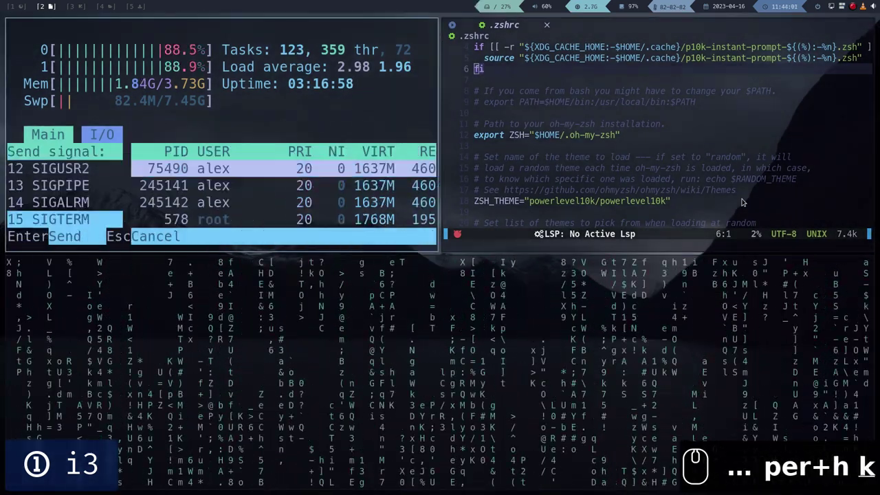
key(Escape)
key(super+l)
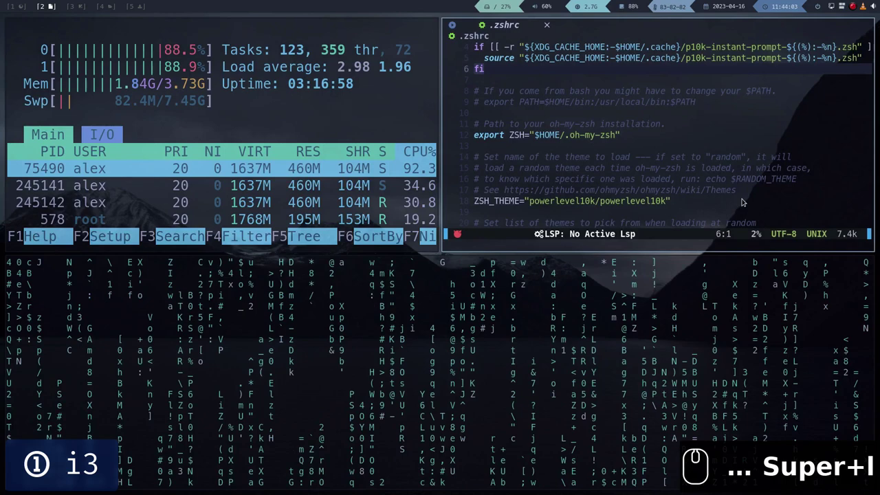
key(super+shift+l)
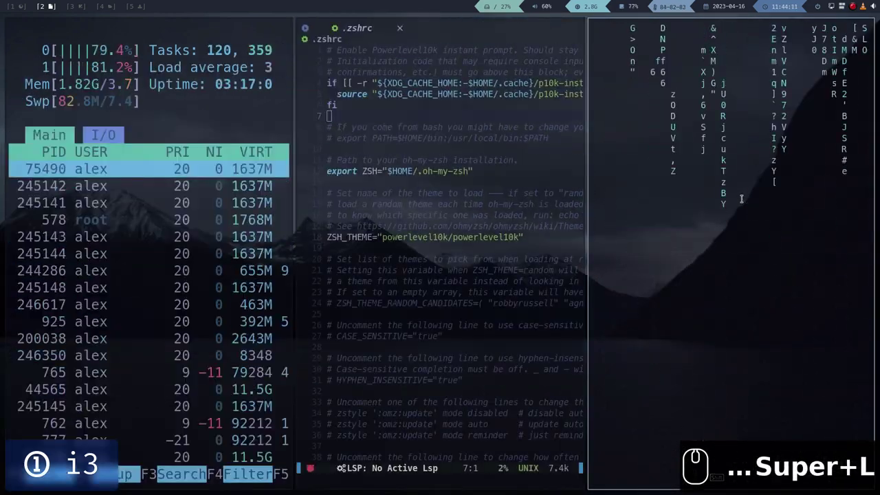
Step: Switch to tabbed layout and cycle the htop, Neovim and cmatrix tabs, ending on .zshrc
key(alt+Tab)
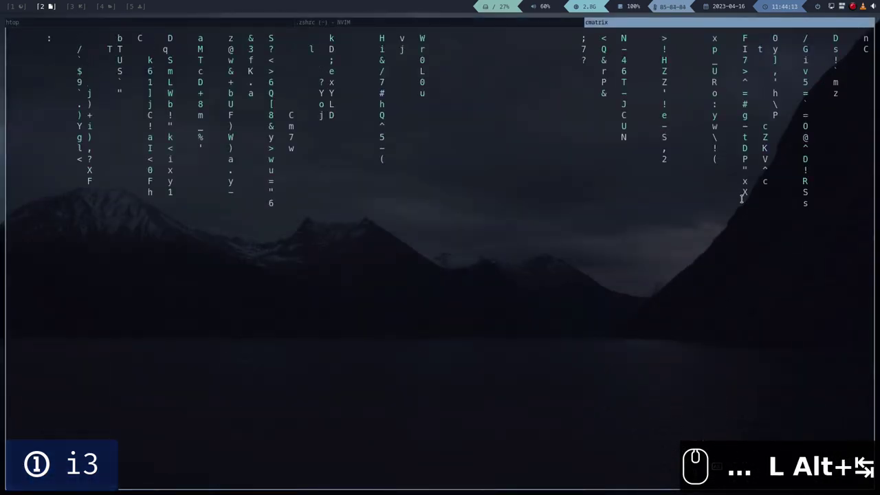
key(super+h)
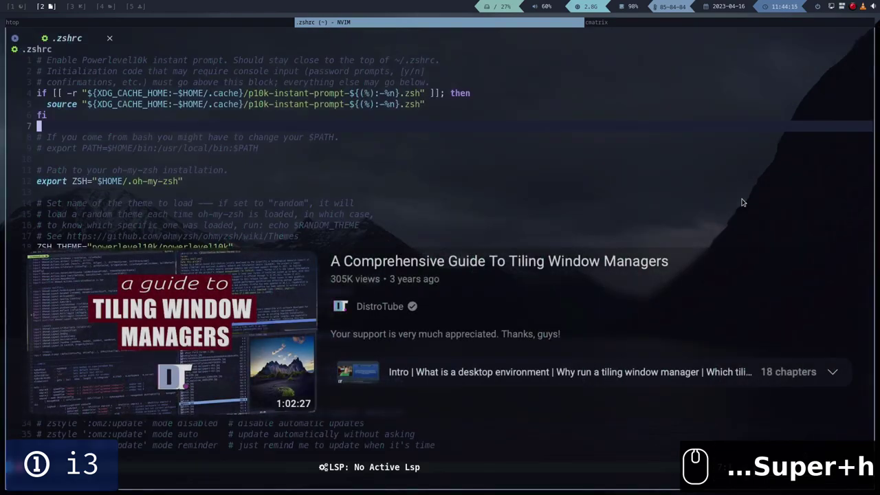
key(super+h)
key(super+l)
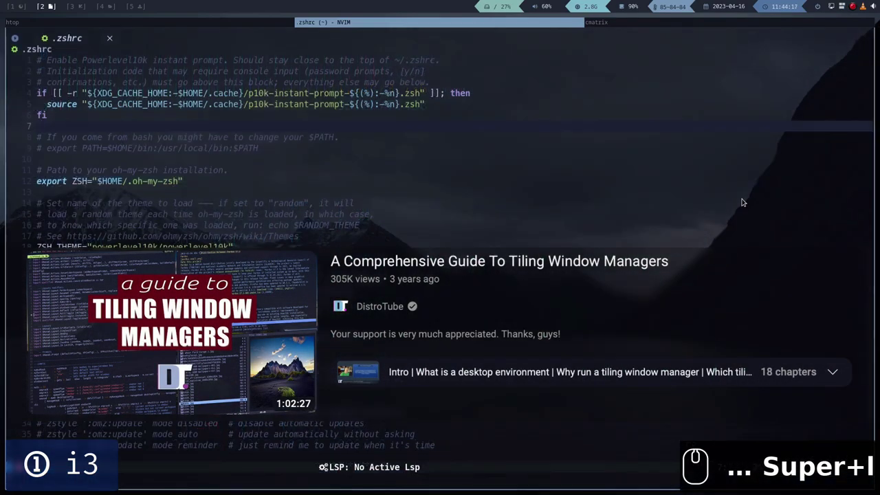
key(super+l)
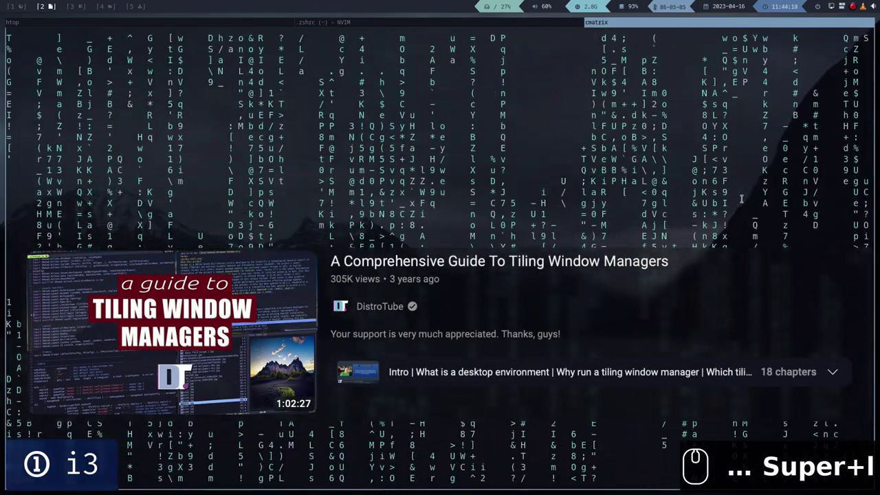
key(super+h)
key(super+h)
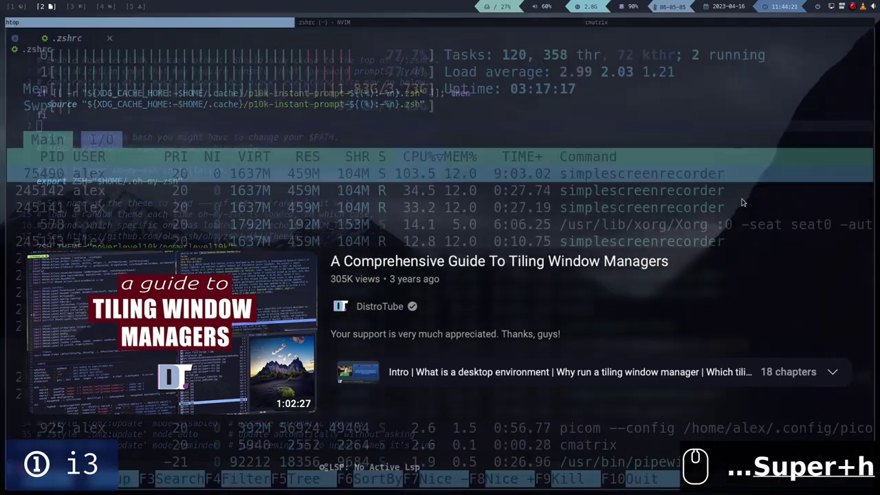
key(super+l)
key(super+l)
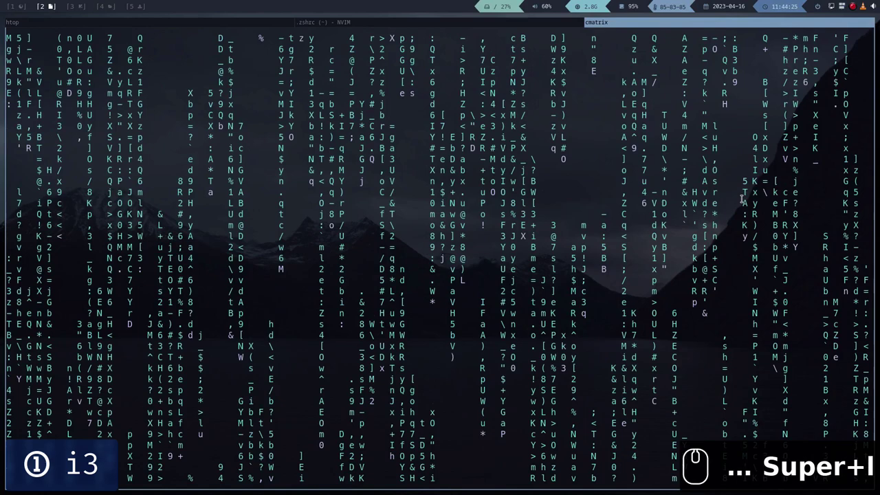
key(super+h)
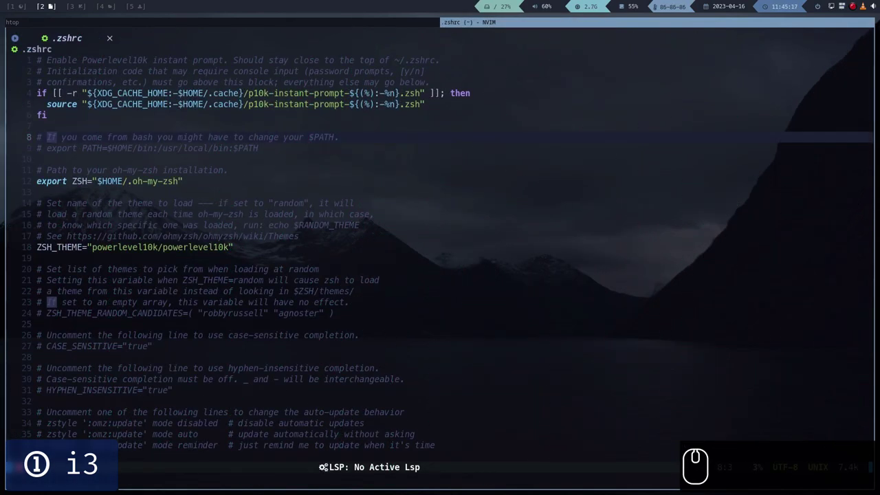
Step: Use Rofi's window list to jump to the LibreOffice Writer document
key(super+w)
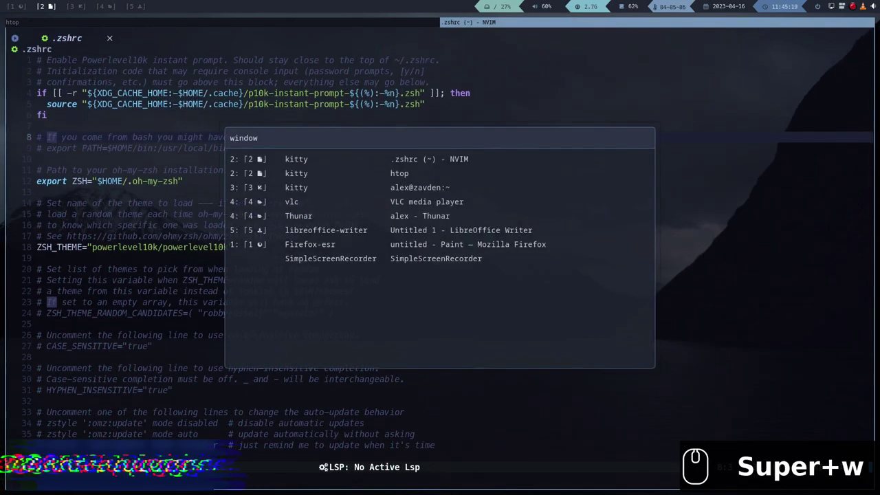
key(ctrl+j)
key(ctrl+j)
key(ctrl+j)
key(ctrl+j)
key(ctrl+j)
key(ctrl+j)
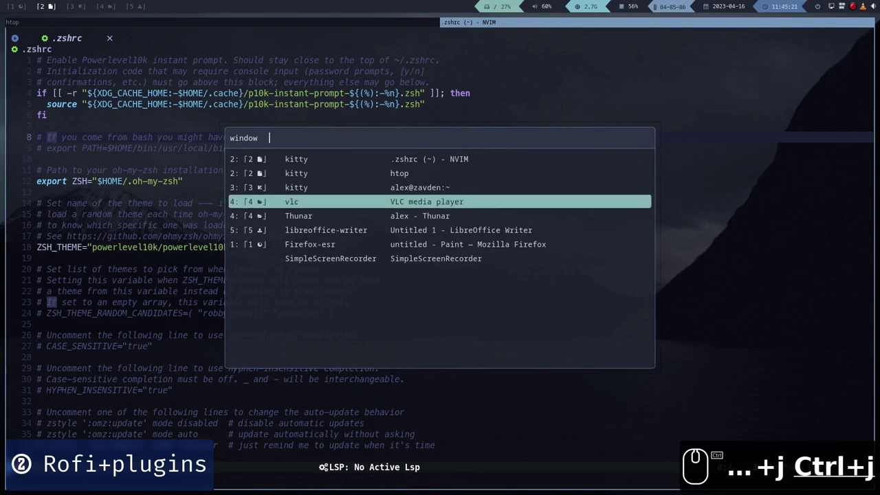
key(ctrl+k)
key(ctrl+k)
key(ctrl+k)
key(ctrl+k)
key(ctrl+k)
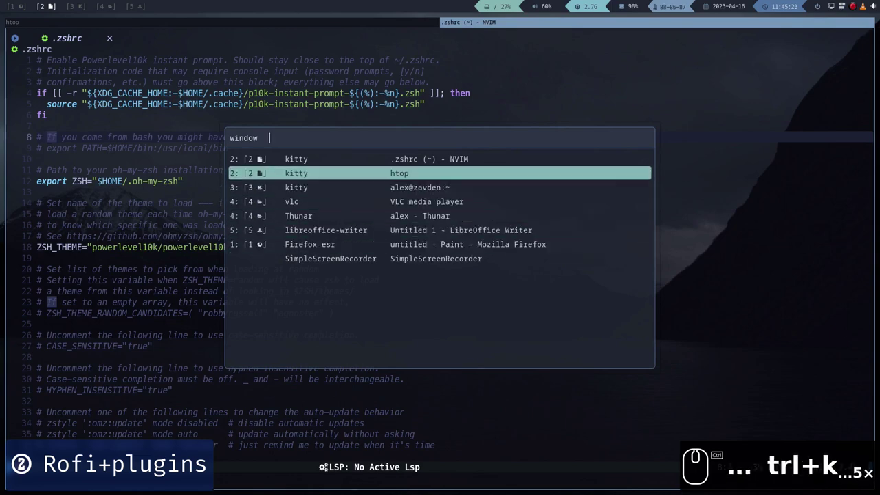
key(ctrl+j)
key(ctrl+j)
key(ctrl+j)
key(ctrl+j)
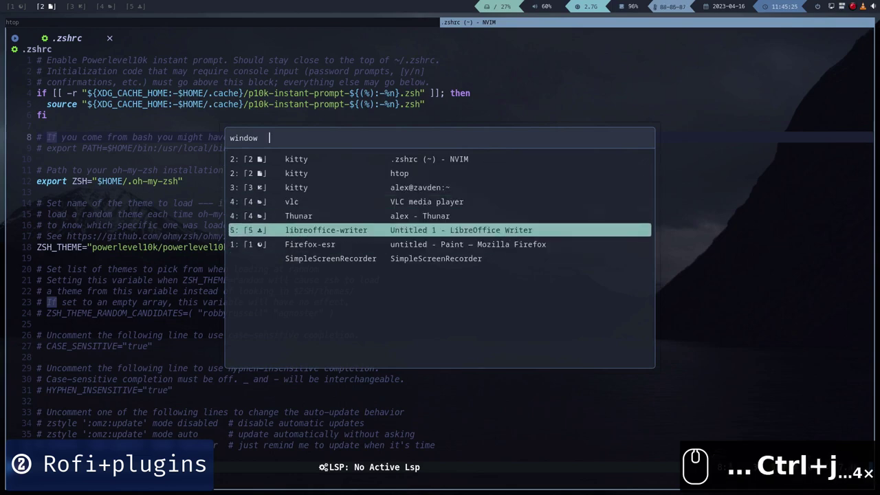
key(Return)
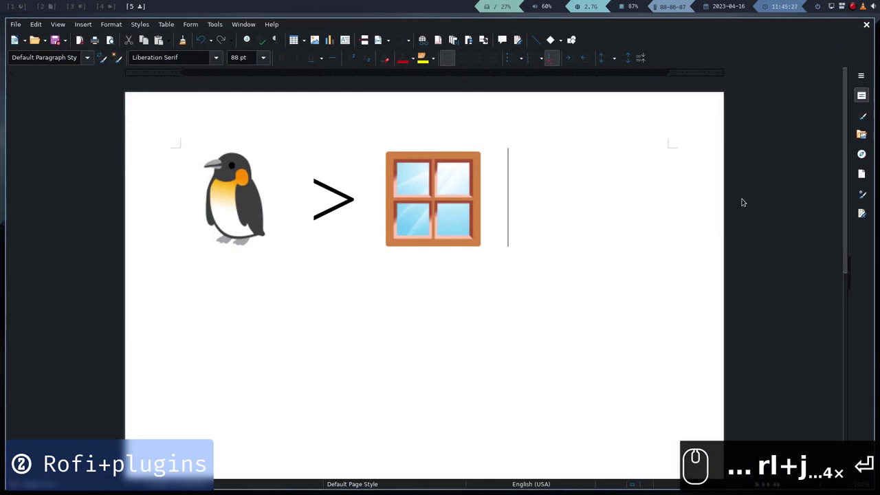
key(super+w)
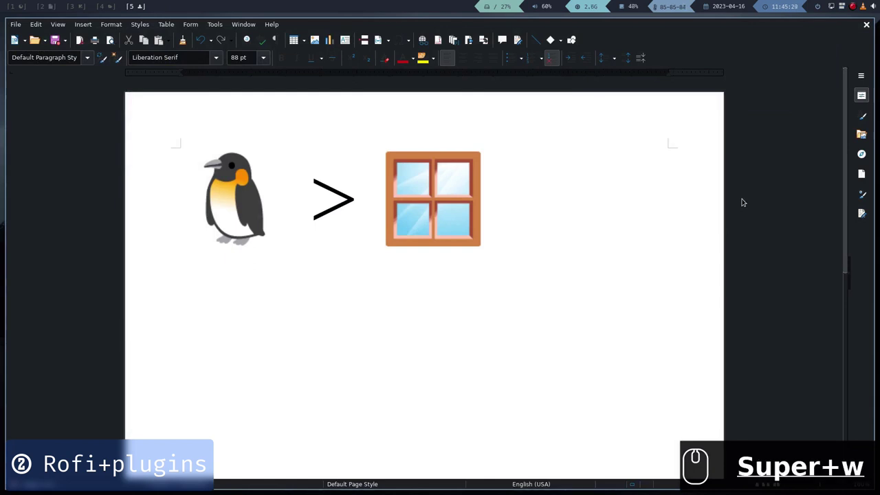
Step: Jump to the Firefox Paint window, then launch Thunar from the Rofi launcher
text(fire)
key(Return)
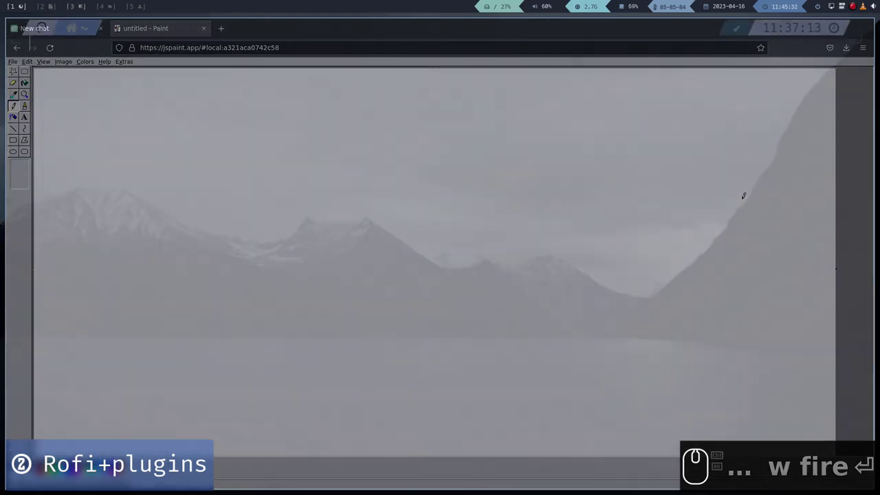
key(ctrl+alt+space)
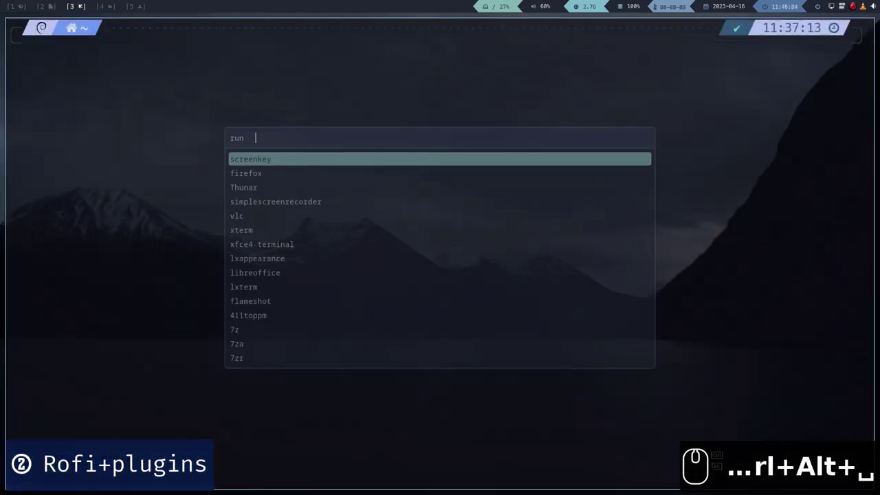
text(thu)
key(Return)
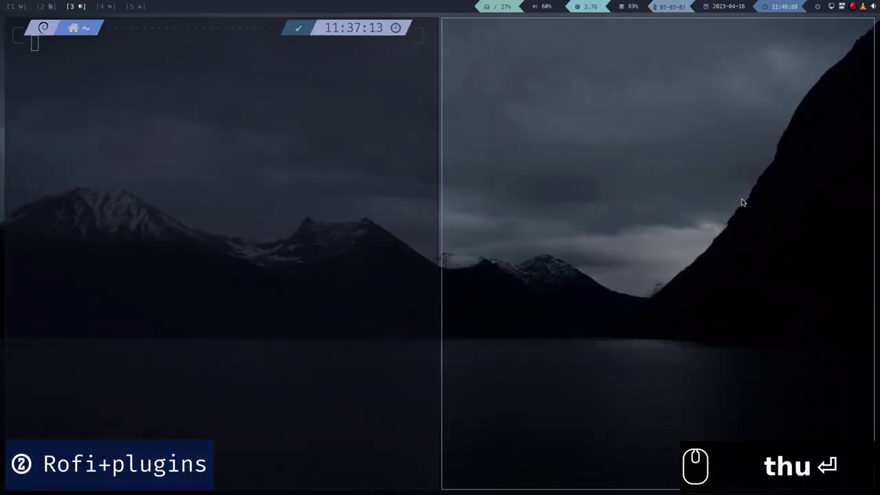
Step: Launch VLC, then return to the .zshrc editor and select line 8
key(ctrl+alt+space)
text(vlc)
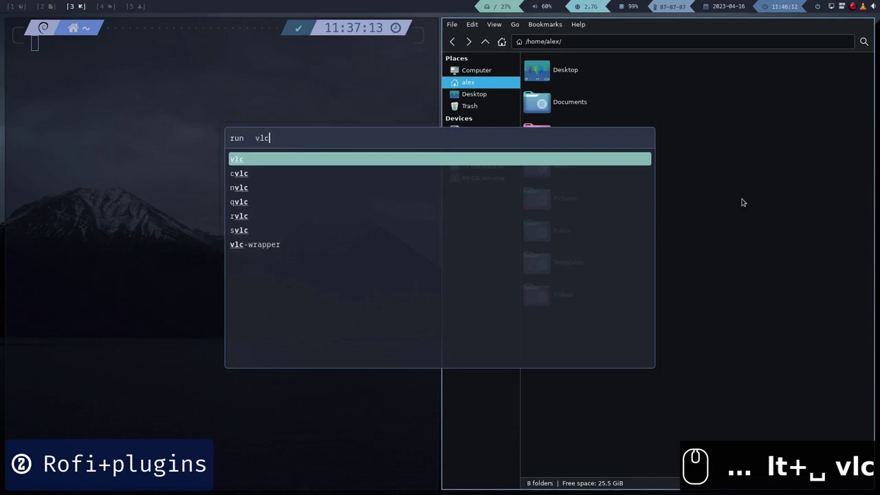
key(Return)
key(super+h)
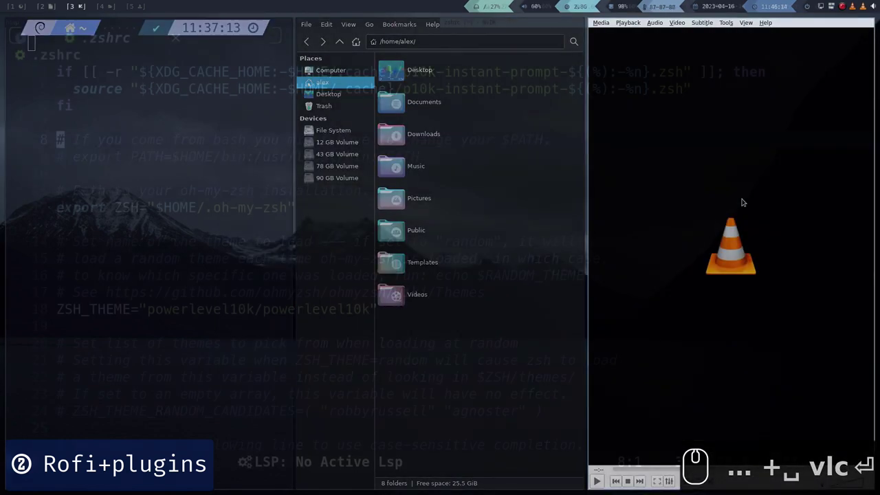
key(shift+v)
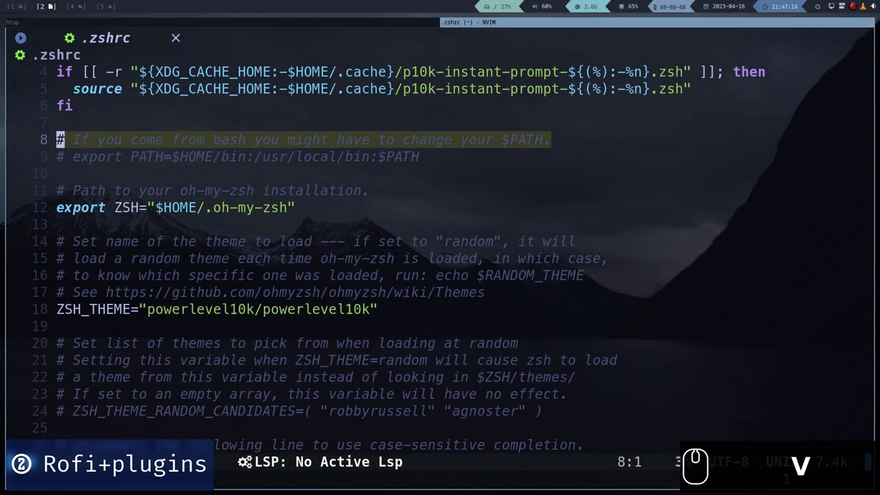
Step: Copy line 8 of .zshrc and check it in the clipboard history
key(y)
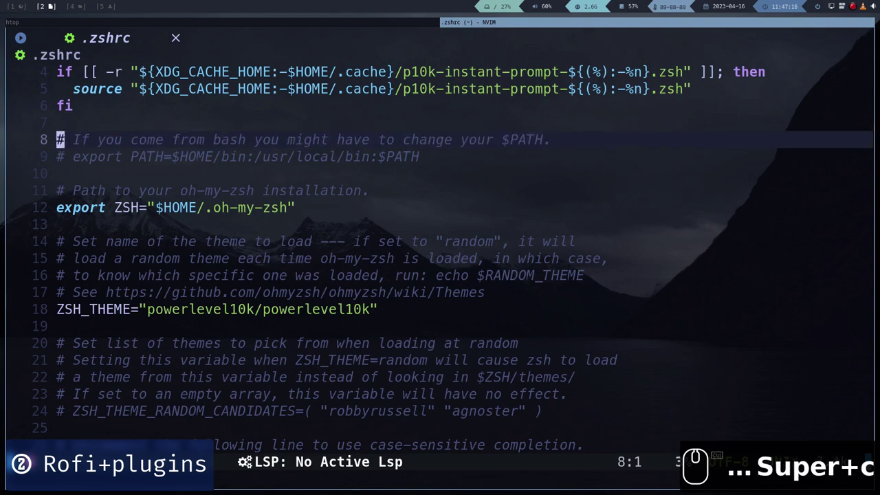
key(super+c)
key(ctrl+j)
key(ctrl+k)
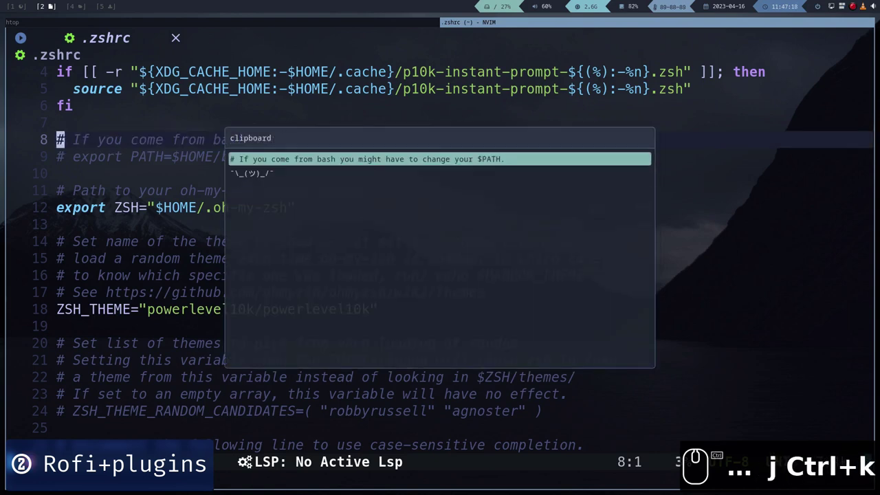
key(Escape)
Step: Copy the ZSH_THEME line (line 18) and line 4 into the clipboard
key(j)
key(j)
key(j)
key(j)
key(j)
key(j)
key(j)
key(j)
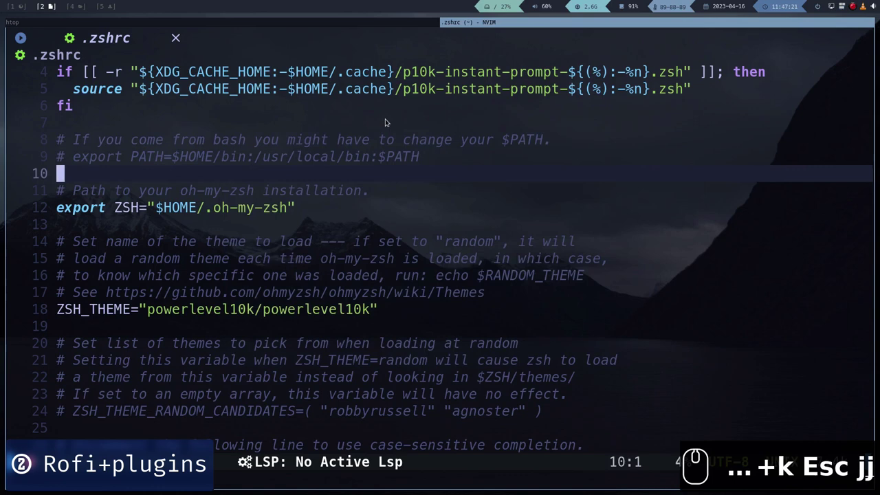
key(j)
key(j)
key(shift+v)
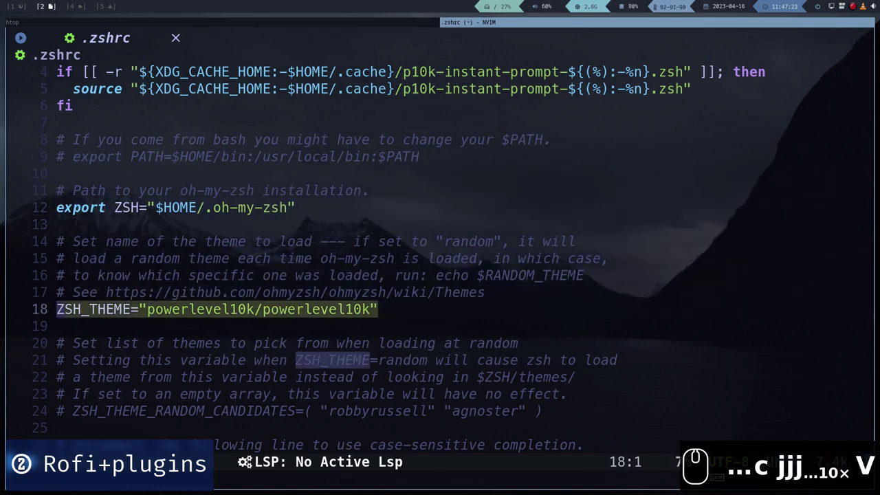
key(y)
key(Escape)
key(k)
key(k)
key(k)
key(k)
key(k)
key(k)
key(k)
key(k)
key(k)
key(k)
key(k)
key(k)
key(k)
key(k)
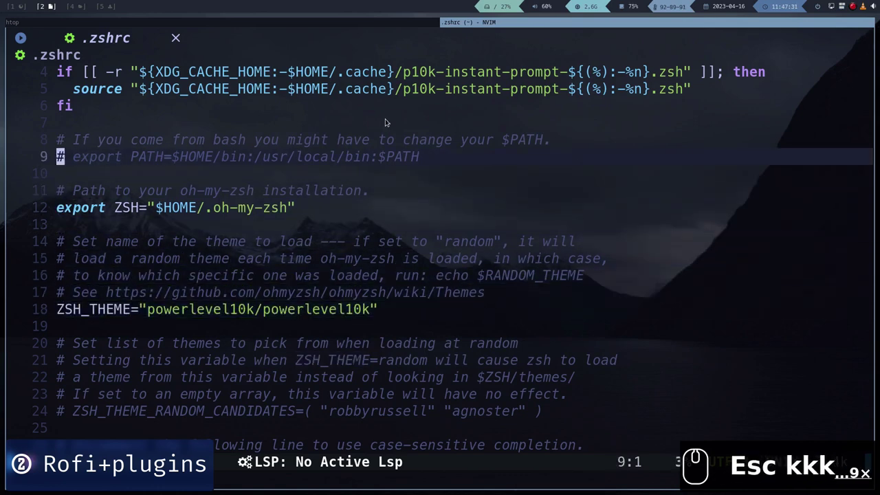
key(y)
key(y)
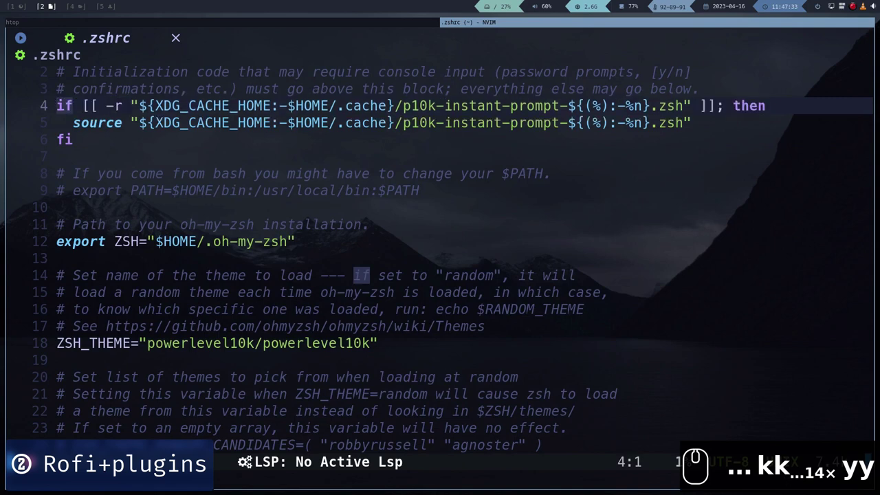
Step: In the terminal, paste the $PATH comment line from clipboard history, then cancel it
key(q)
key(ctrl+l)
key(super+c)
key(ctrl+j)
key(ctrl+j)
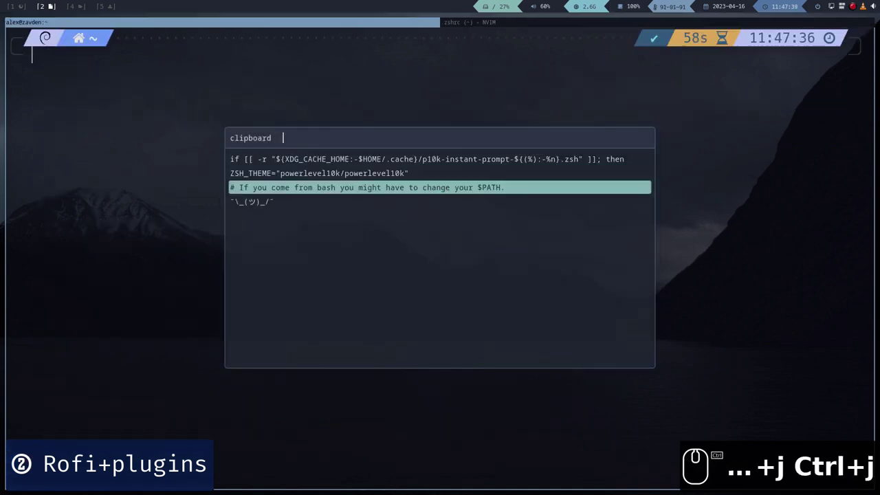
key(Return)
key(ctrl+v)
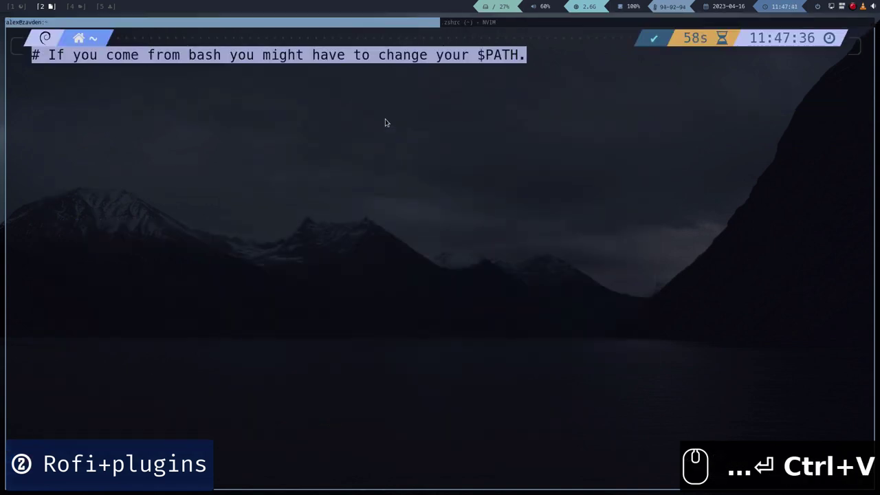
key(ctrl+c)
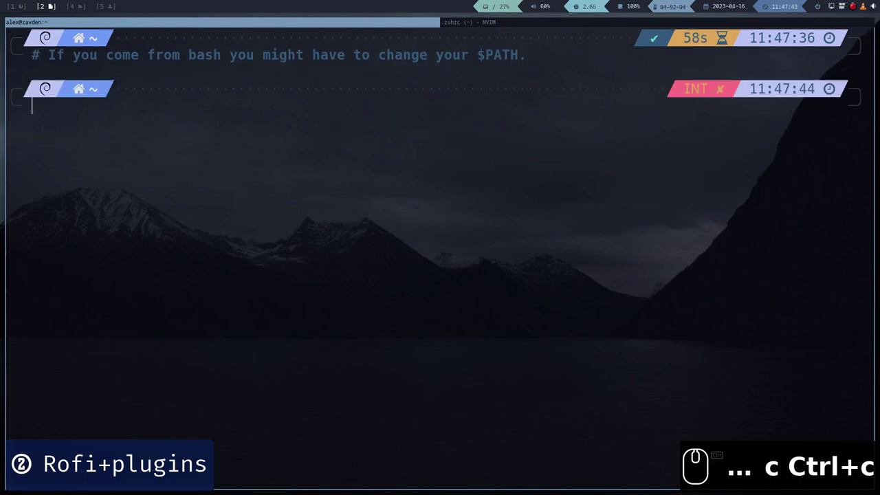
Step: Paste the 'if [[ -r' line from clipboard history at the prompt, then cancel it
key(super+c)
key(ctrl+j)
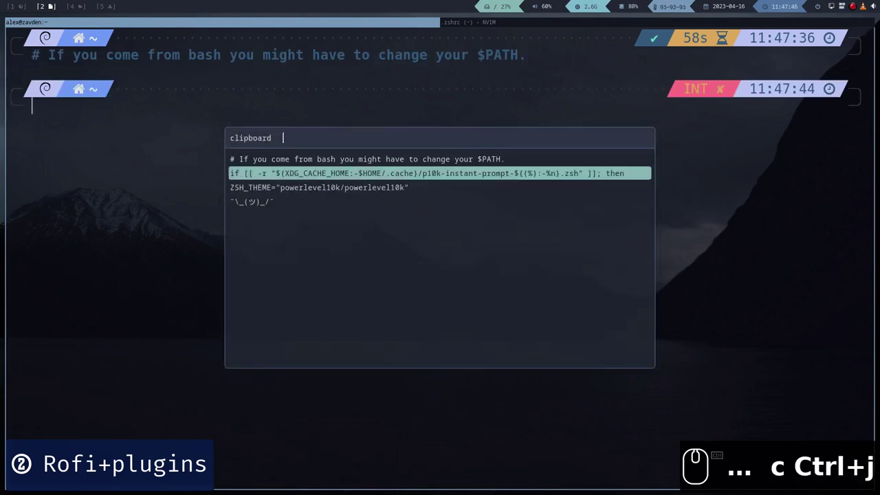
key(Return)
key(ctrl+v)
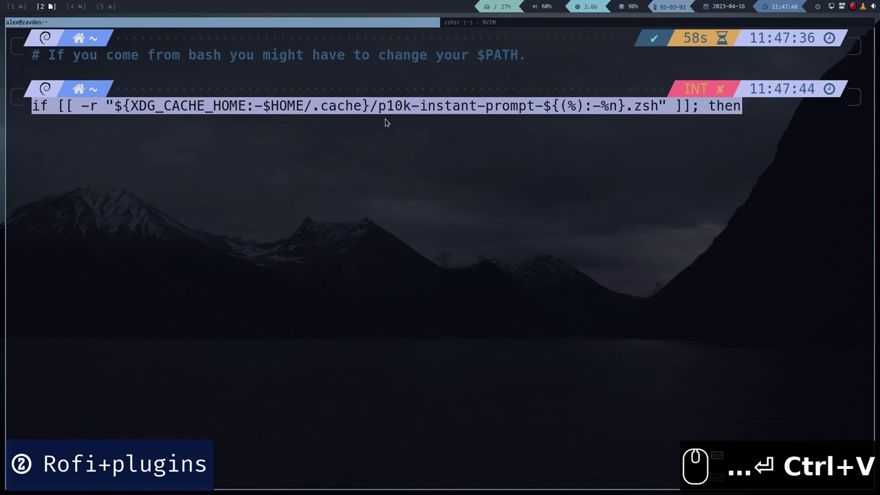
key(ctrl+c)
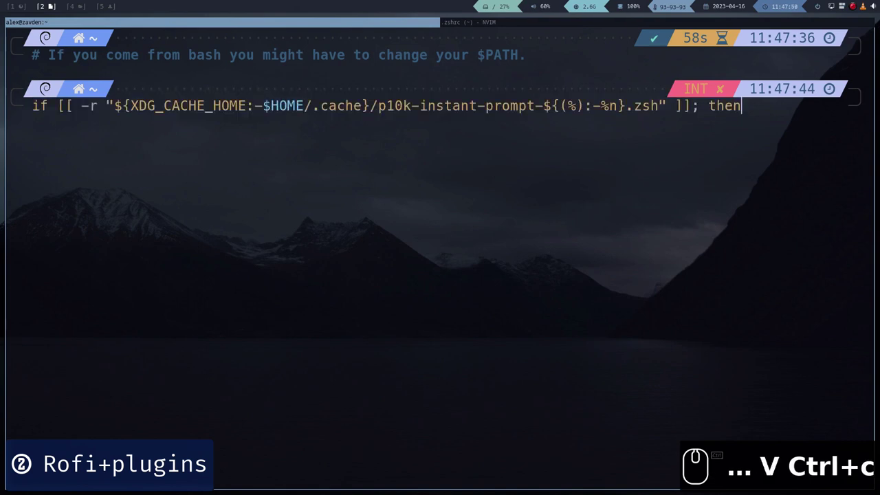
key(ctrl+c)
key(Print)
Step: Region-capture the terminal, the Writer penguin image and the Thunar folder list, copying each to clipboard
drag(17, 30, 868, 165)
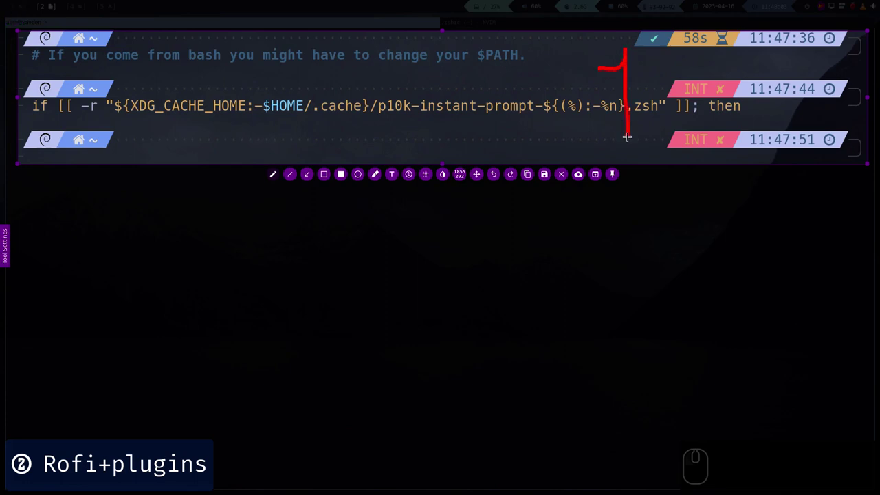
key(ctrl+c)
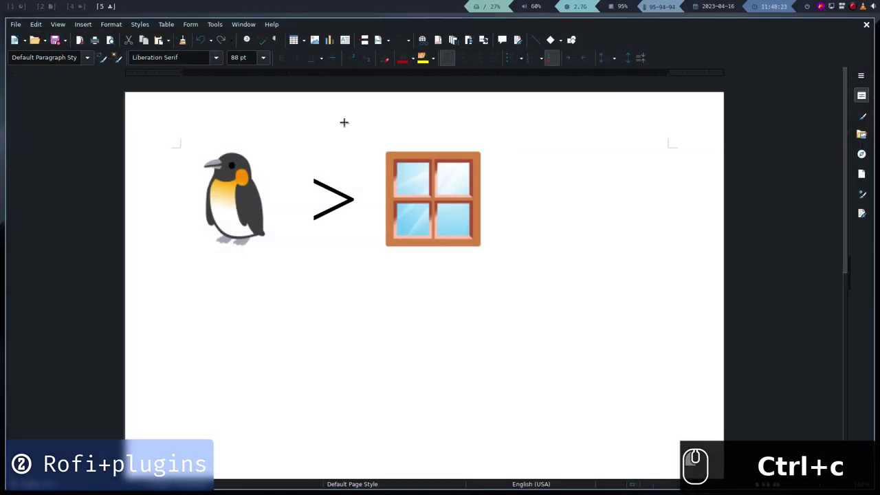
key(Print)
drag(178, 107, 532, 368)
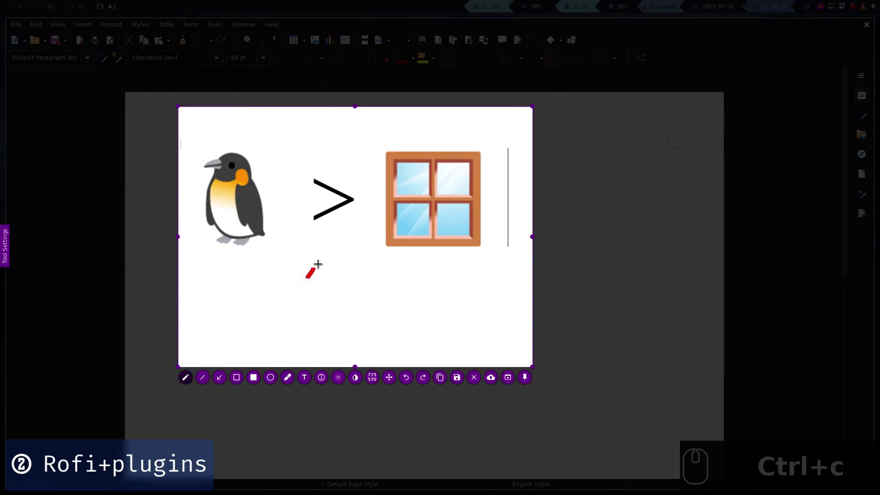
key(ctrl+c)
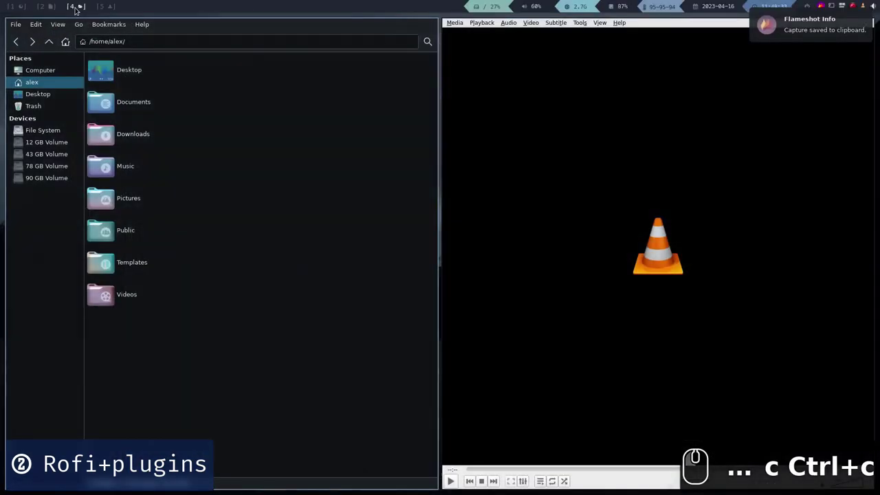
key(Print)
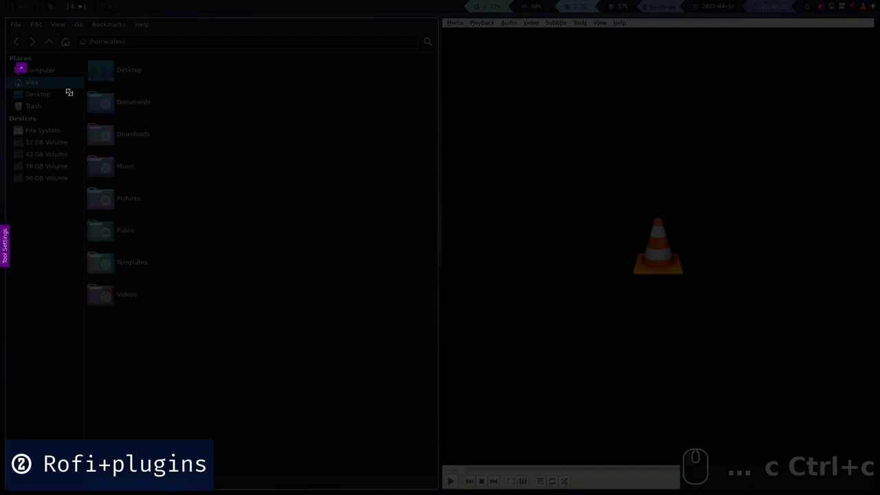
drag(18, 65, 404, 341)
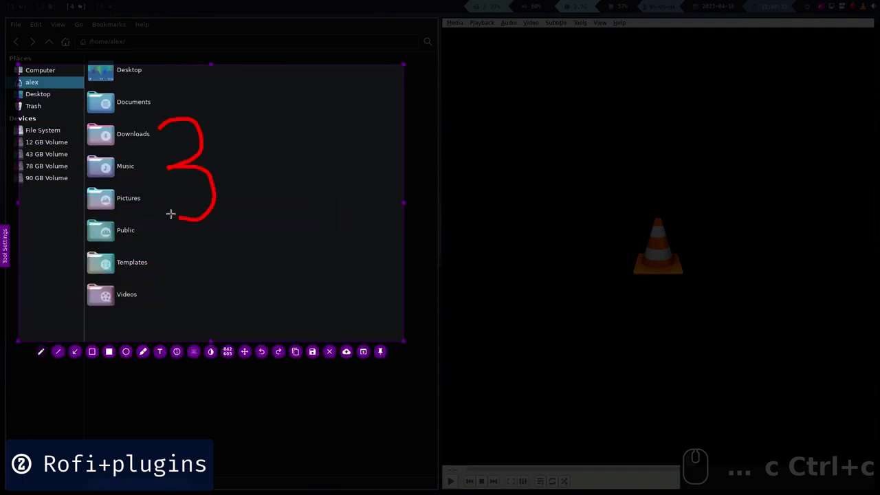
key(ctrl+c)
Step: On workspace 1, paste the red-1-marked terminal capture from image clipboard history into JS Paint
key(super+1)
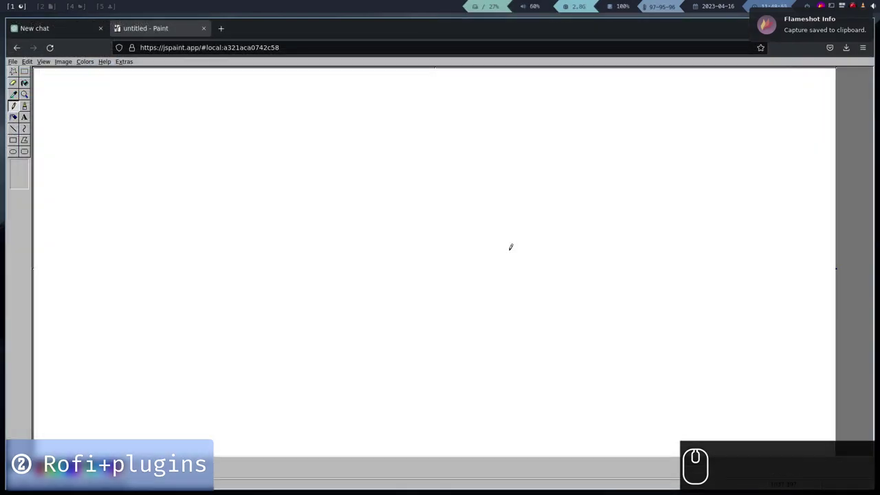
key(super+i)
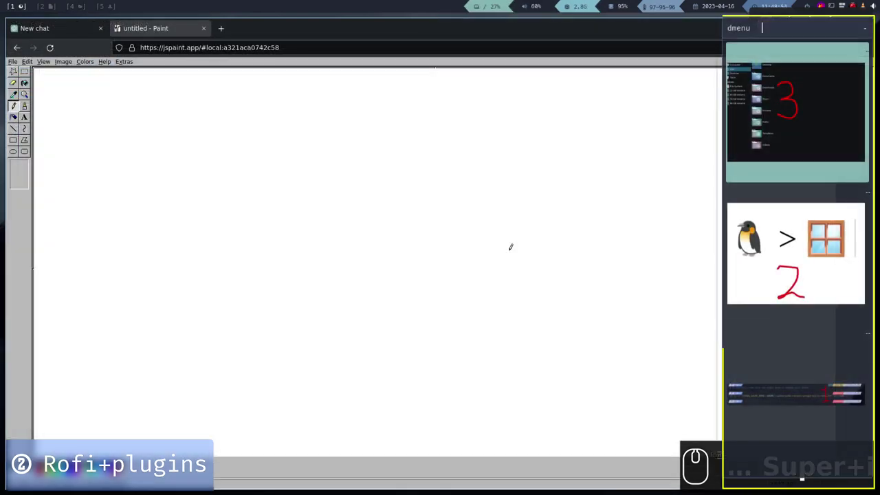
key(ctrl+n)
key(ctrl+n)
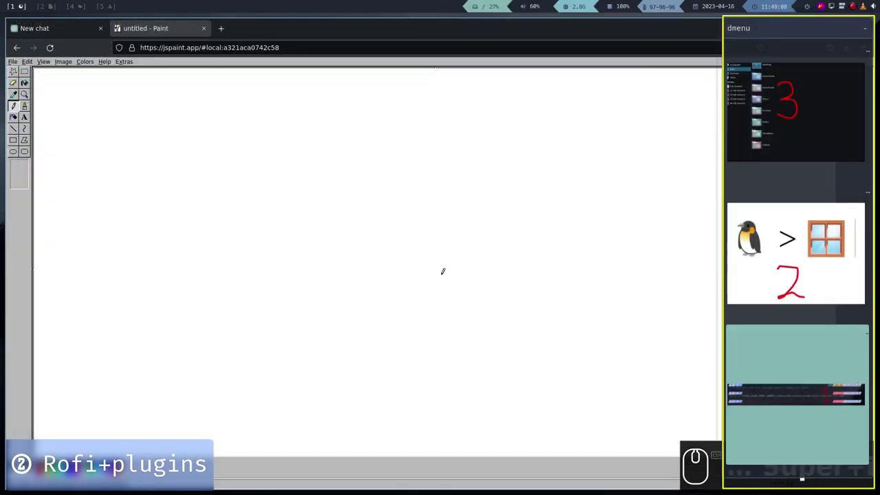
key(ctrl+j)
key(ctrl+v)
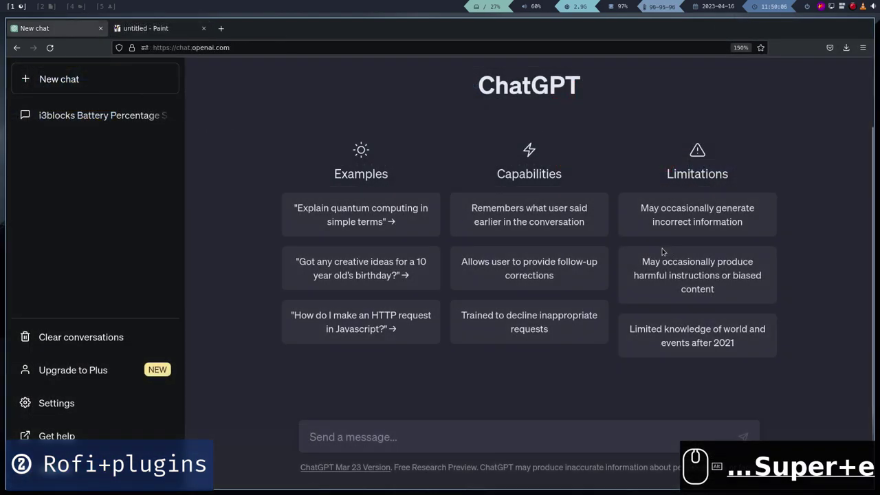
Step: Type 'Which tv series do these emojis remind you?' and add a stethoscope emoji from the picker
key(ctrl+plus)
text(Which )
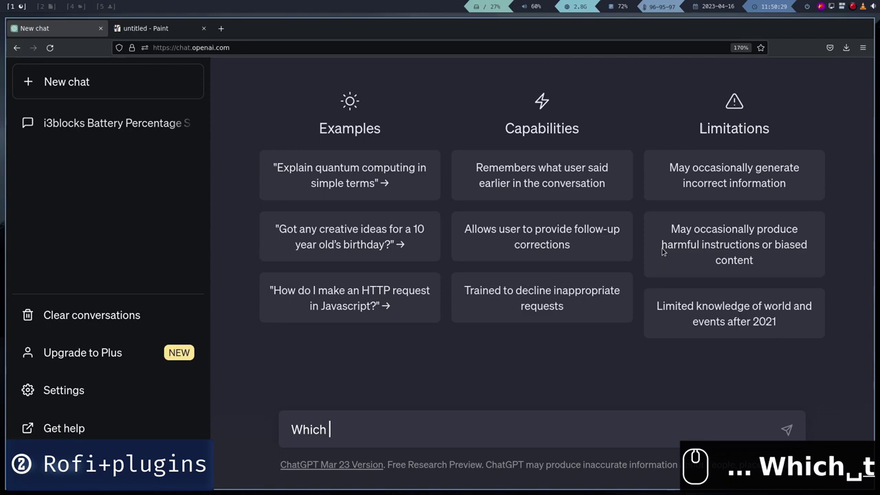
text(tv series do these emojis remind you?)
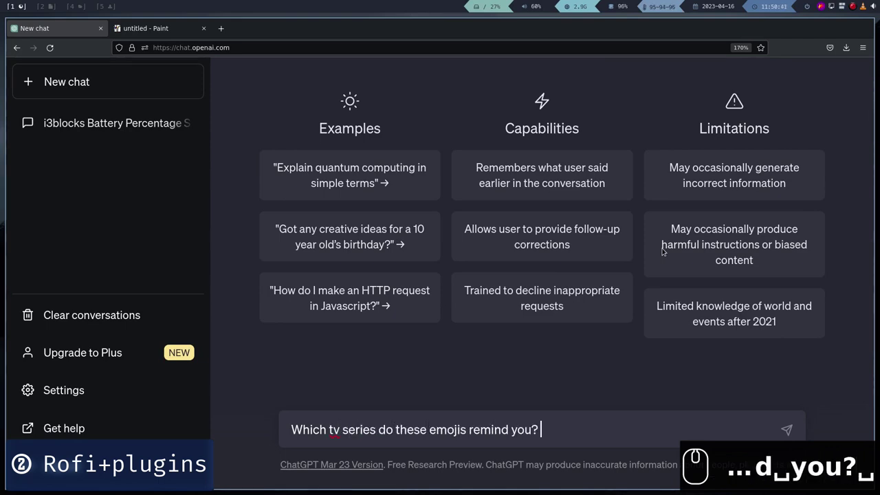
key(super+e)
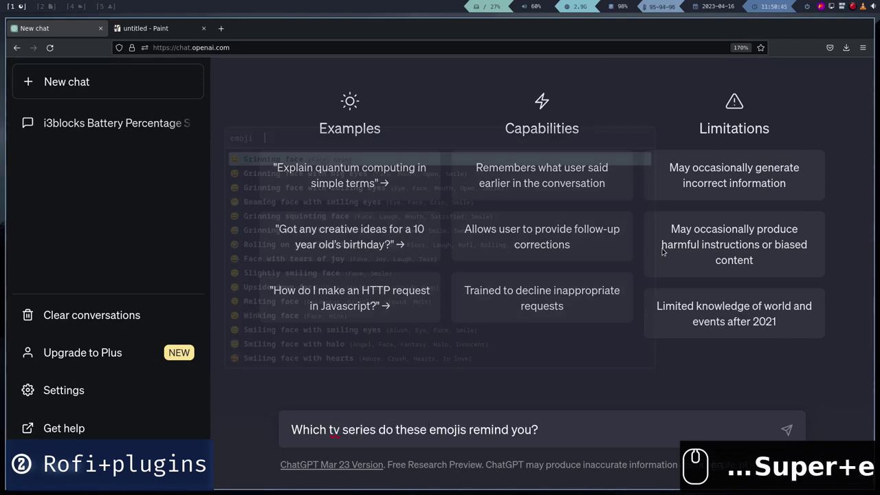
text(doctor)
key(ctrl+k)
key(ctrl+k)
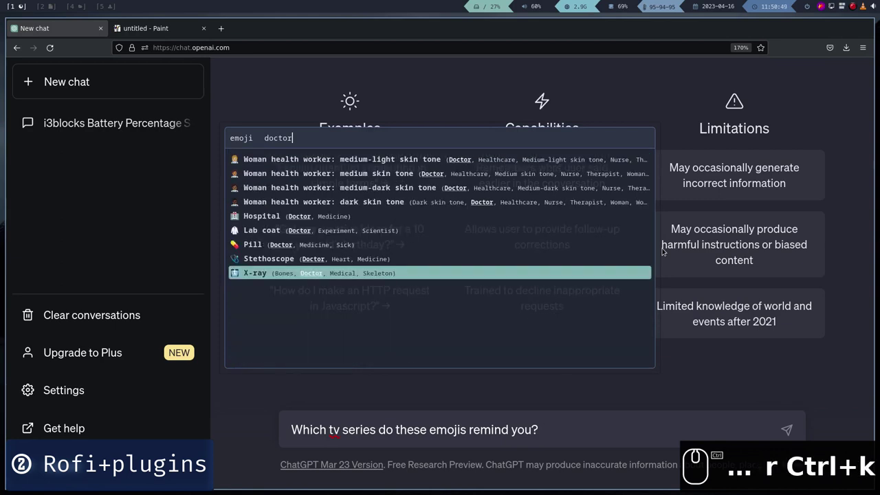
key(Return)
key(ctrl+v)
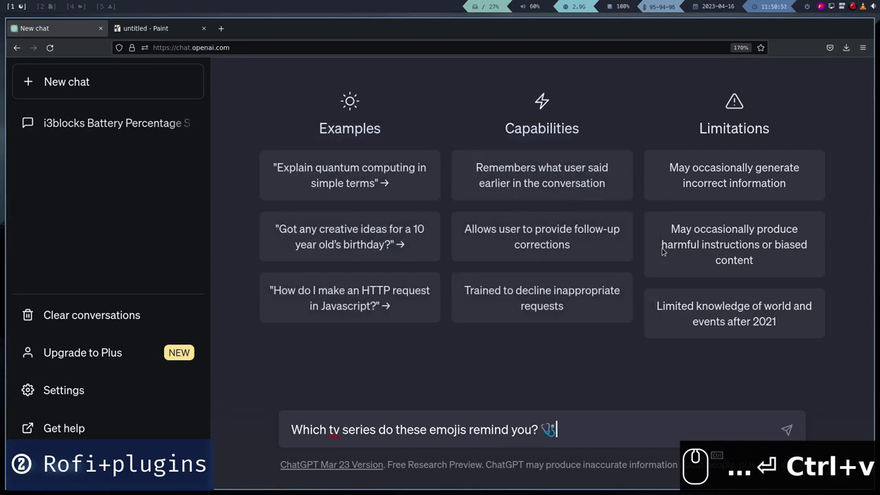
Step: Add the house emoji from the picker and send the question to ChatGPT
key(super+e)
text(house)
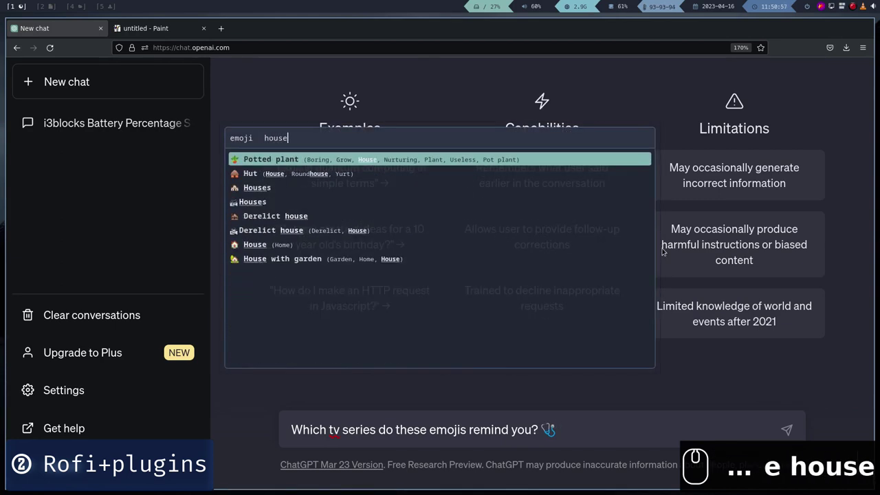
key(ctrl+j)
key(ctrl+j)
key(ctrl+j)
key(ctrl+j)
key(ctrl+j)
key(ctrl+j)
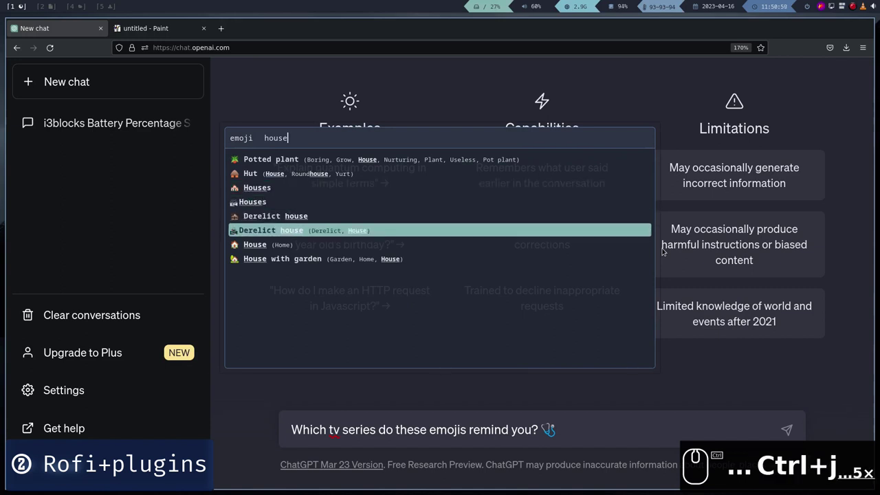
key(Return)
key(ctrl+v)
key(Return)
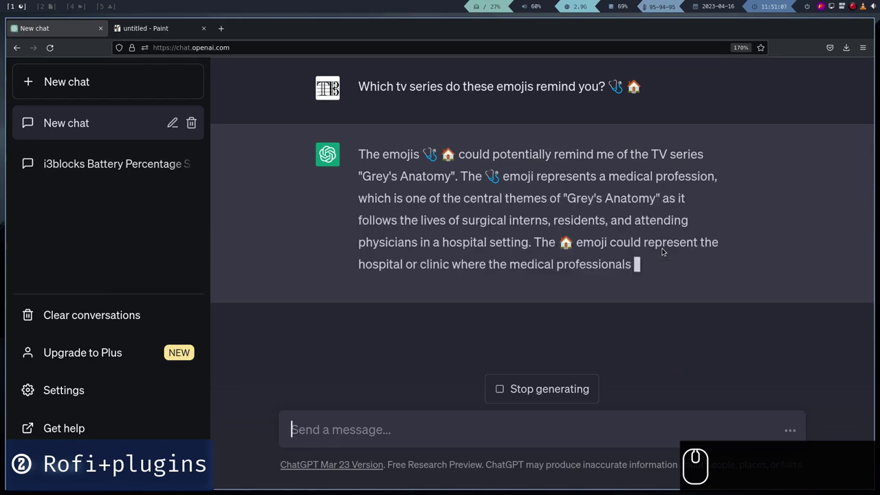
Step: Evaluate 20 USD to MXN, 3.5 km to mi and 30 * 50 / pi in rofi-calc
key(super+c)
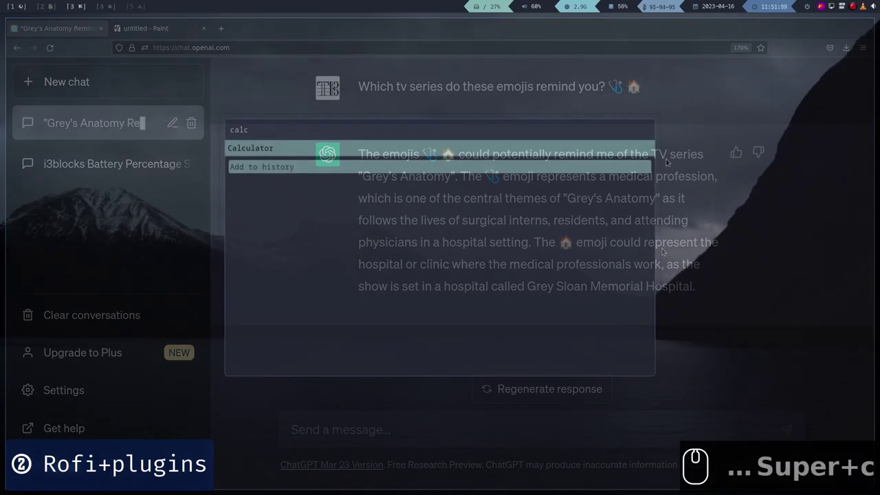
text(20 USD to MXN)
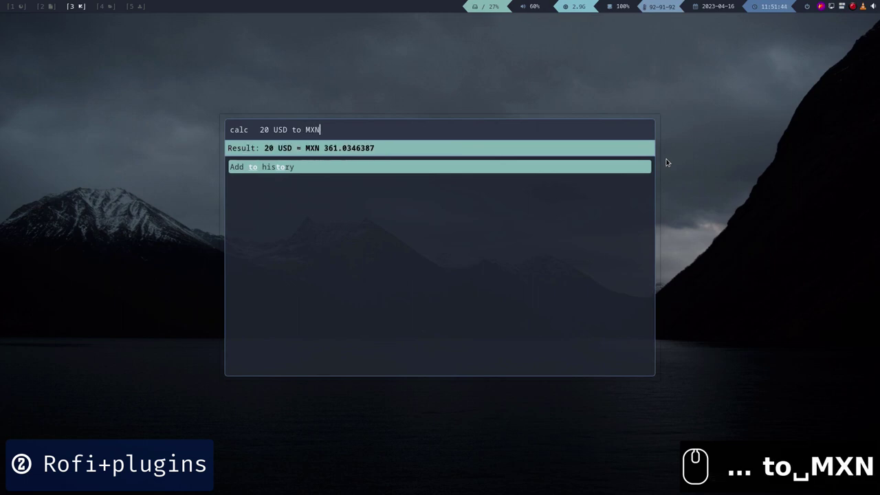
key(BackSpace)
key(BackSpace)
key(BackSpace)
key(BackSpace)
key(BackSpace)
key(BackSpace)
key(BackSpace)
key(BackSpace)
key(BackSpace)
key(BackSpace)
key(BackSpace)
key(BackSpace)
key(BackSpace)
text(3.5 km to mi)
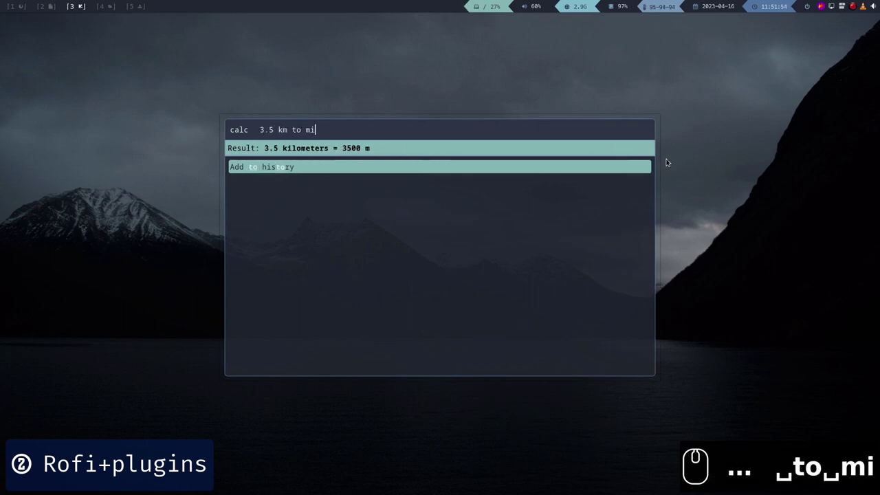
key(BackSpace)
key(BackSpace)
key(BackSpace)
key(BackSpace)
key(BackSpace)
key(BackSpace)
key(BackSpace)
key(BackSpace)
key(BackSpace)
key(BackSpace)
key(BackSpace)
key(BackSpace)
text(30 * 50 / pi)
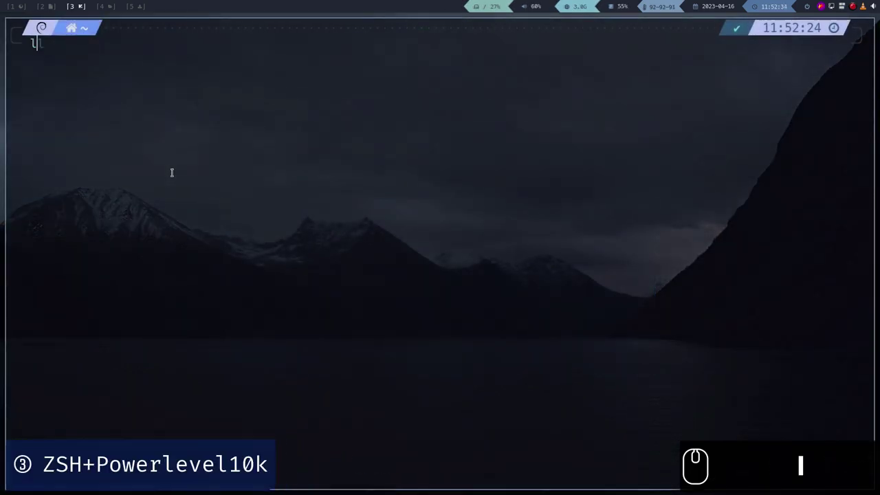
Step: Run the short l and detailed ll listings of the home directory
key(Return)
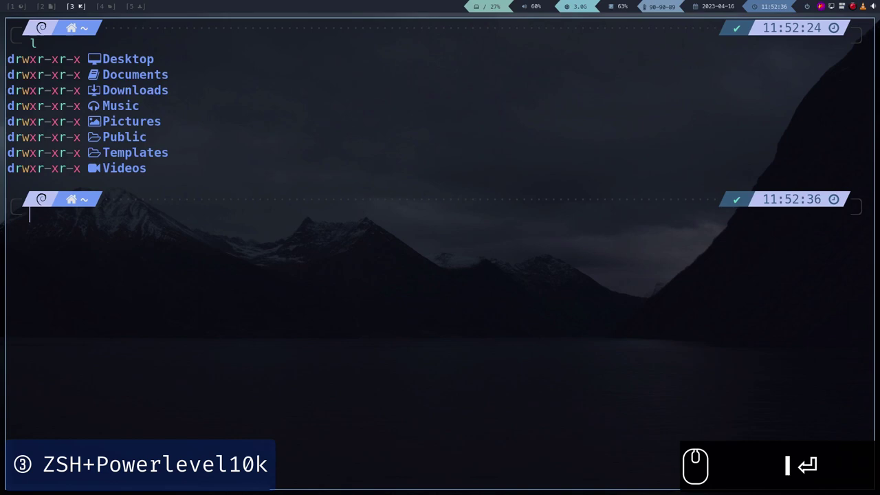
text(ll)
key(Return)
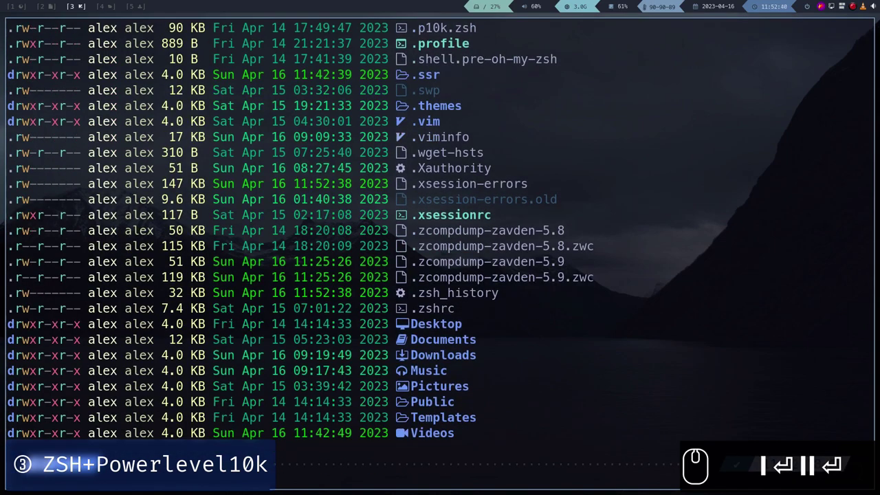
Step: Clear the screen and cycle through cd completions to pick Downloads as the target
key(ctrl+l)
text(cd)
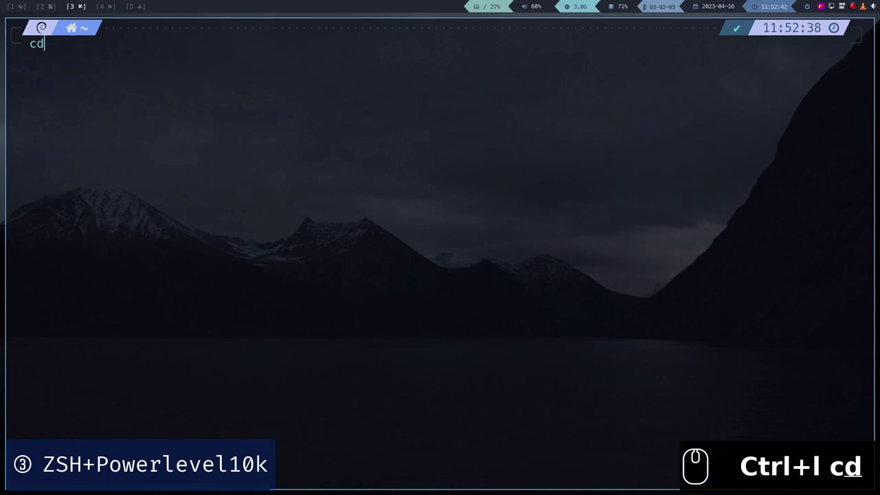
key(Tab)
key(Tab)
key(Tab)
key(Tab)
key(ctrl+l)
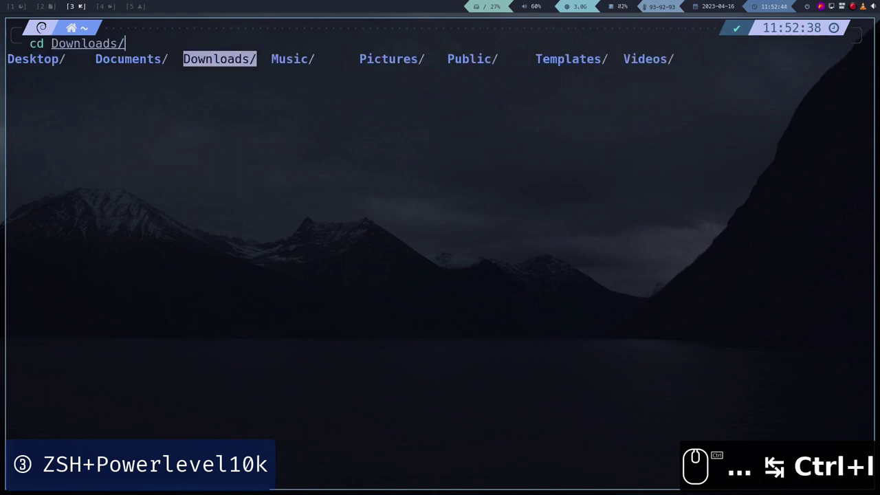
key(ctrl+l)
key(ctrl+l)
key(ctrl+h)
key(ctrl+h)
key(ctrl+h)
key(ctrl+l)
key(ctrl+l)
key(ctrl+l)
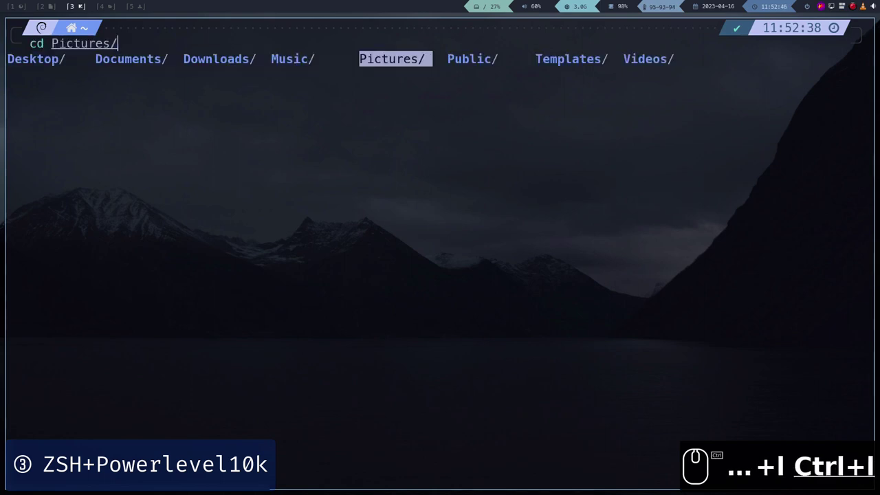
key(ctrl+h)
key(ctrl+h)
key(ctrl+h)
key(ctrl+h)
key(ctrl+l)
key(ctrl+l)
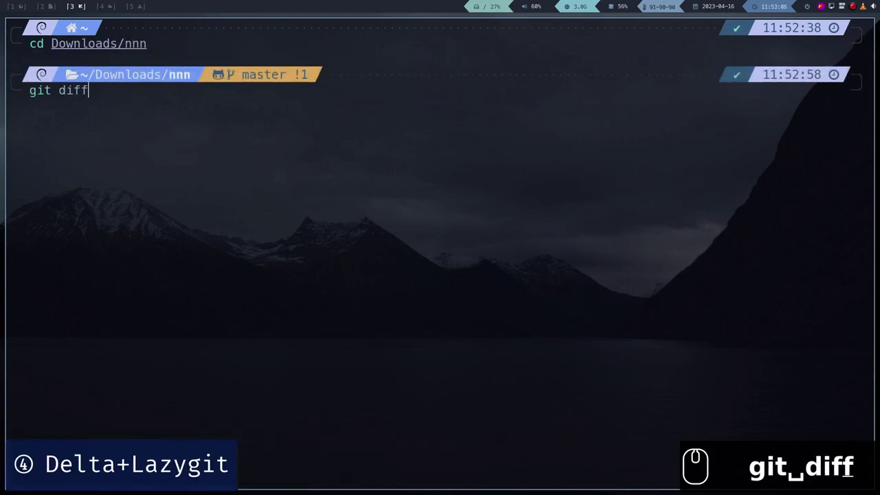
Step: Read the CHANGELOG git diff in delta, then page through the same changes in lazygit
key(Return)
key(ctrl+j)
key(ctrl+j)
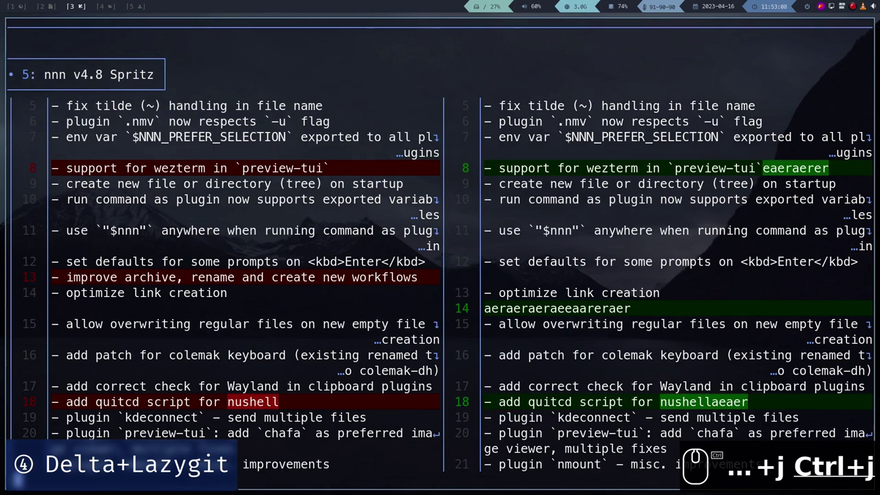
key(q)
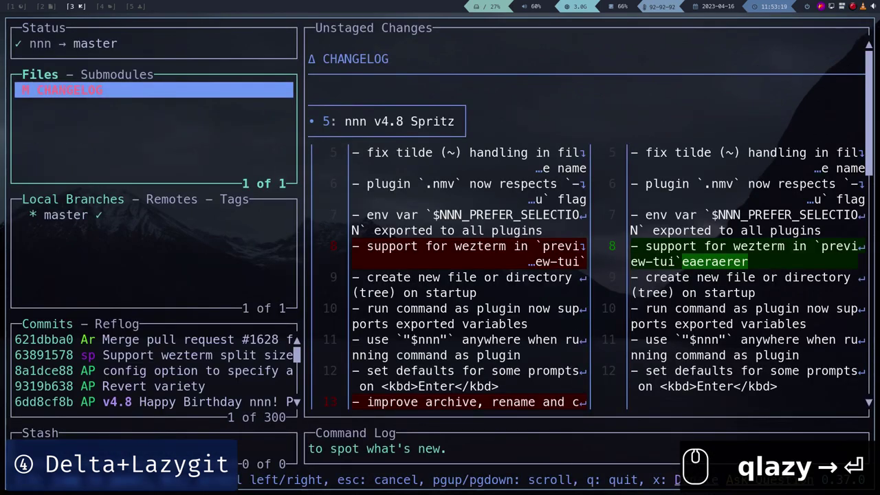
key(ctrl+d)
key(ctrl+d)
key(ctrl+d)
key(ctrl+d)
key(ctrl+d)
key(ctrl+d)
key(ctrl+d)
key(ctrl+d)
key(ctrl+d)
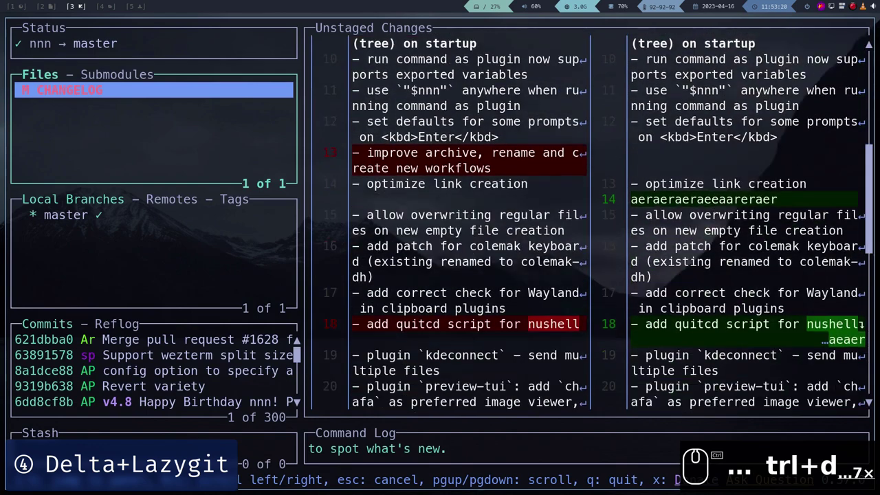
key(ctrl+u)
key(ctrl+u)
key(ctrl+u)
key(ctrl+u)
key(ctrl+u)
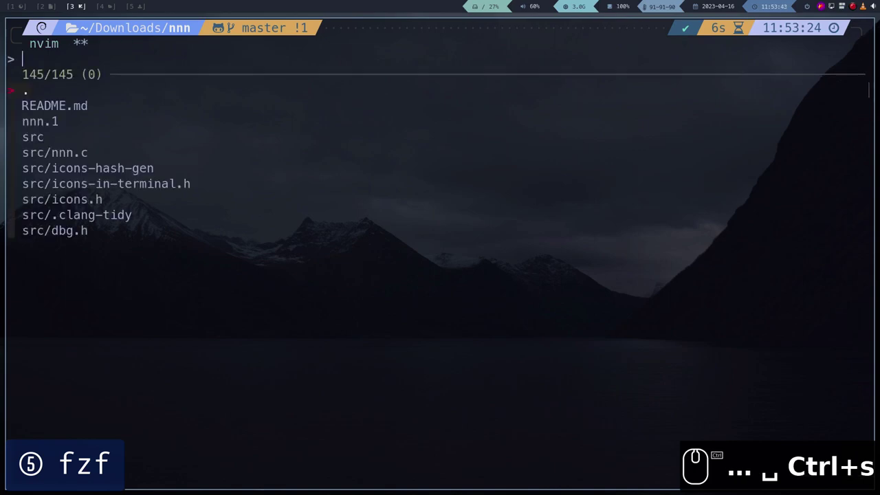
Step: Browse the nnn repository files in fzf, then open and cancel the fzf cd picker
key(ctrl+j)
key(ctrl+j)
key(ctrl+j)
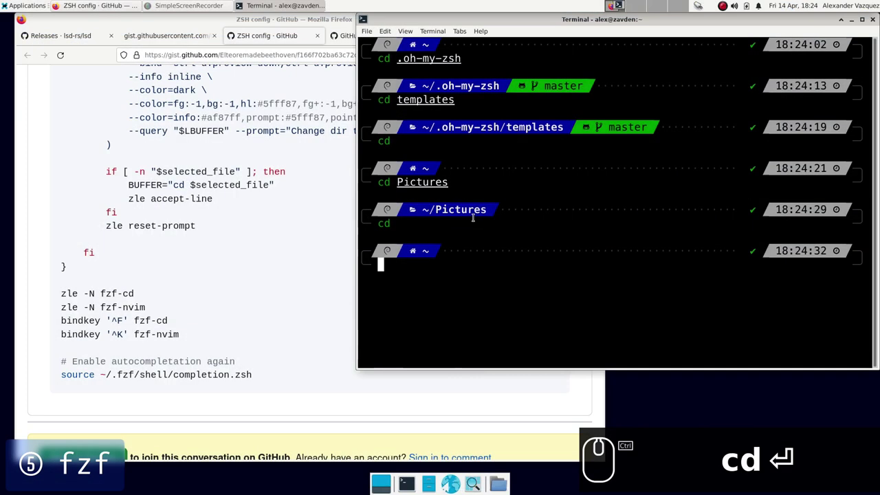
key(ctrl+f)
key(ctrl+k)
key(ctrl+j)
key(ctrl+k)
key(ctrl+k)
key(ctrl+k)
key(ctrl+k)
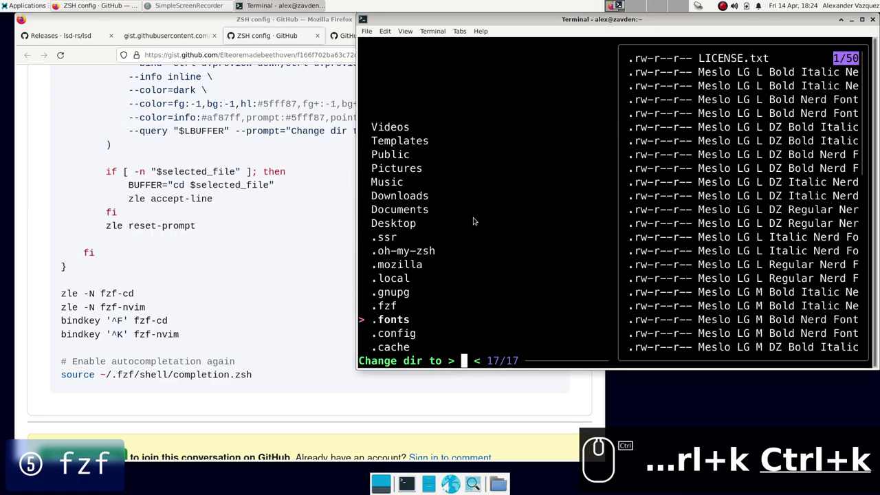
key(ctrl+c)
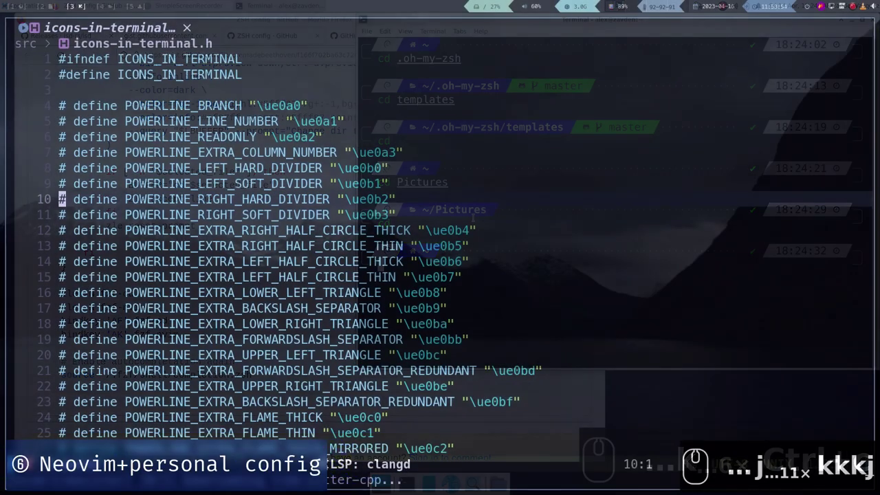
Step: Open the file-tree sidebar on src/nnn.c and browse its symbol outline up to the entry struct
key(j)
key(j)
key(j)
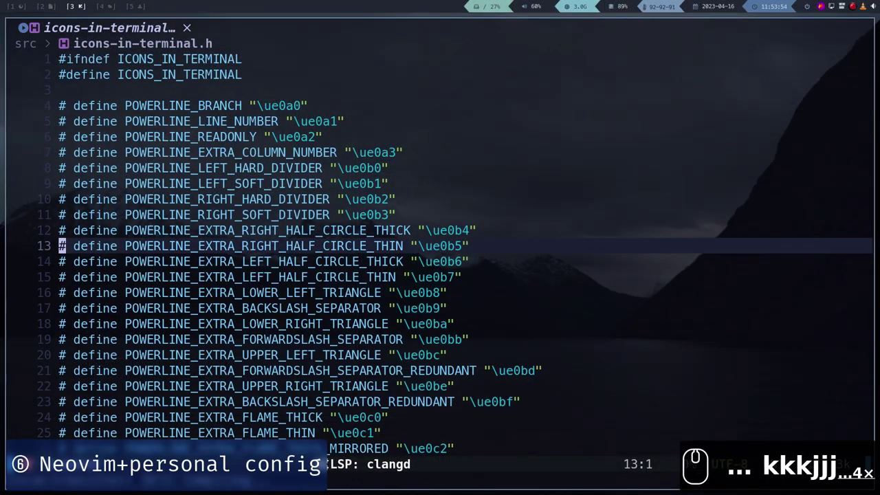
key(space)
key(e)
key(j)
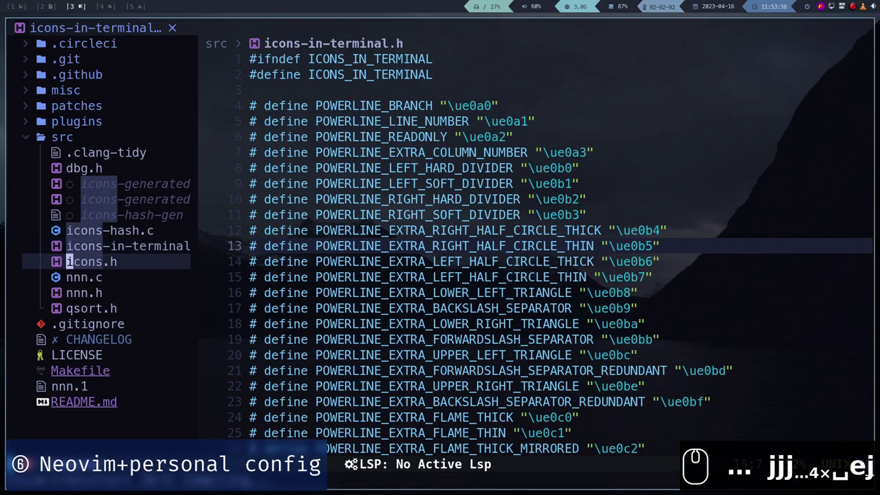
key(k)
key(k)
key(k)
key(k)
key(k)
key(k)
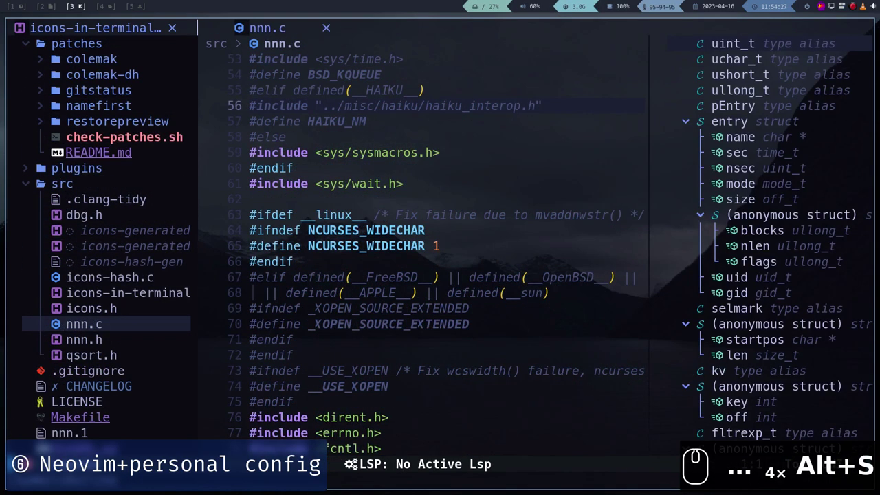
key(j)
key(j)
key(j)
key(j)
key(j)
key(j)
key(j)
key(j)
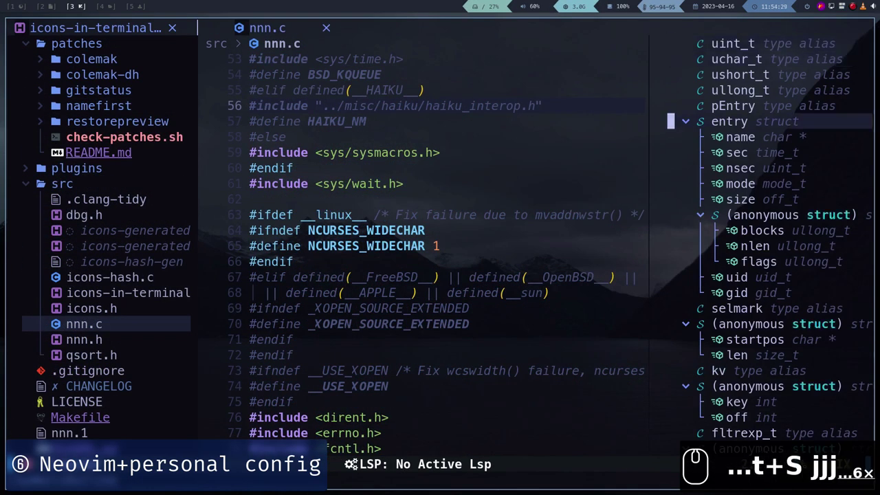
key(k)
key(k)
key(k)
key(k)
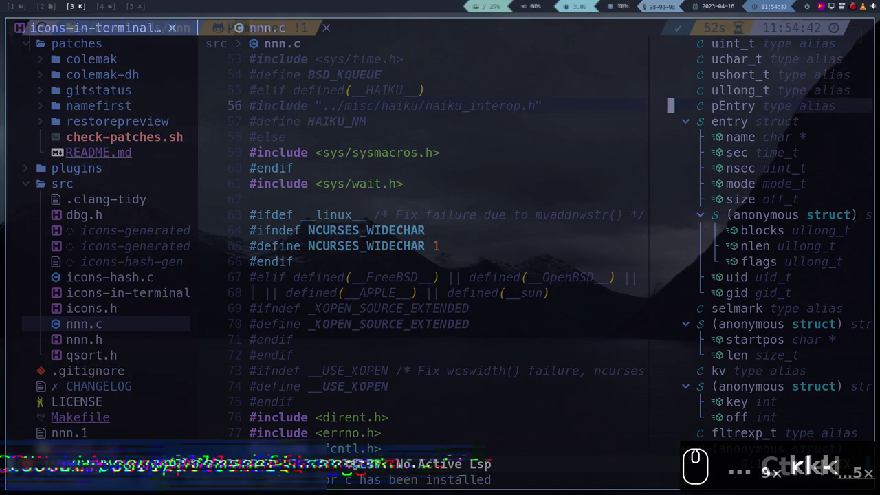
Step: Clear the terminal and launch nnn in ~/Downloads/nnn
key(ctrl+l)
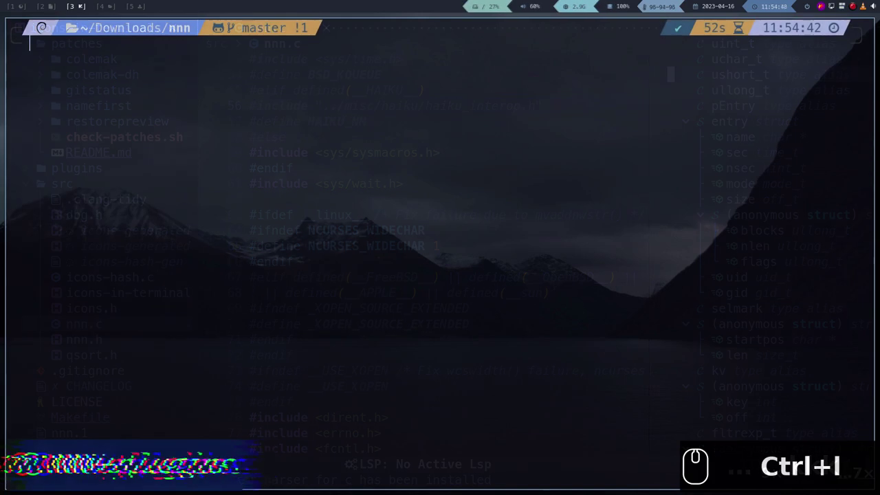
text(nnn)
key(Return)
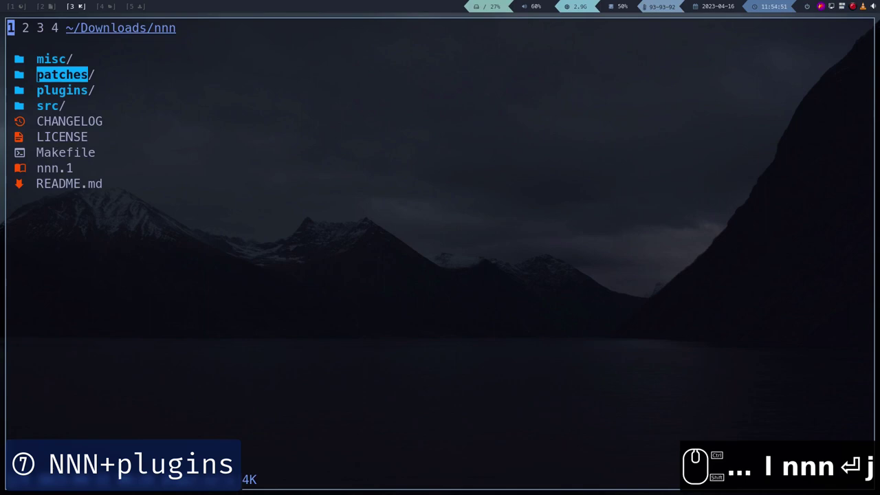
Step: Enlarge the text and preview the patches and previews folders, including example_djvu.djvu and example_pdf.pdf
key(ctrl+plus)
key(ctrl+plus)
key(j)
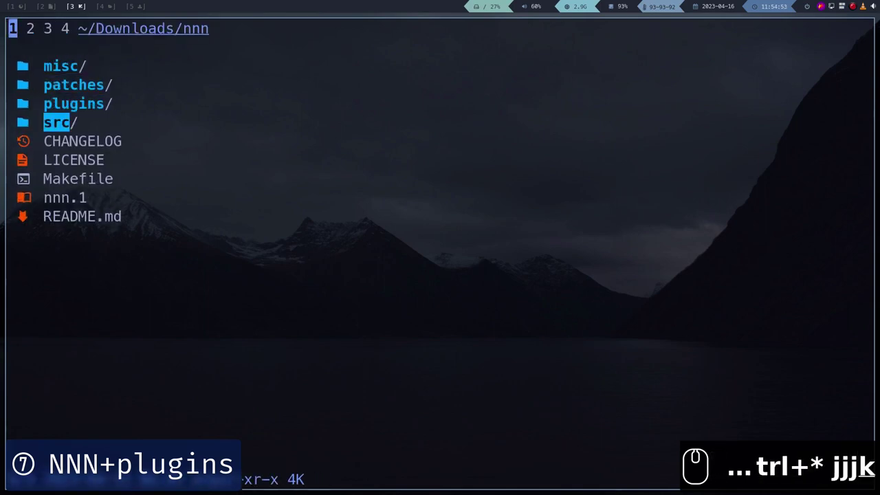
key(k)
key(k)
key(l)
key(j)
key(j)
key(j)
key(j)
key(j)
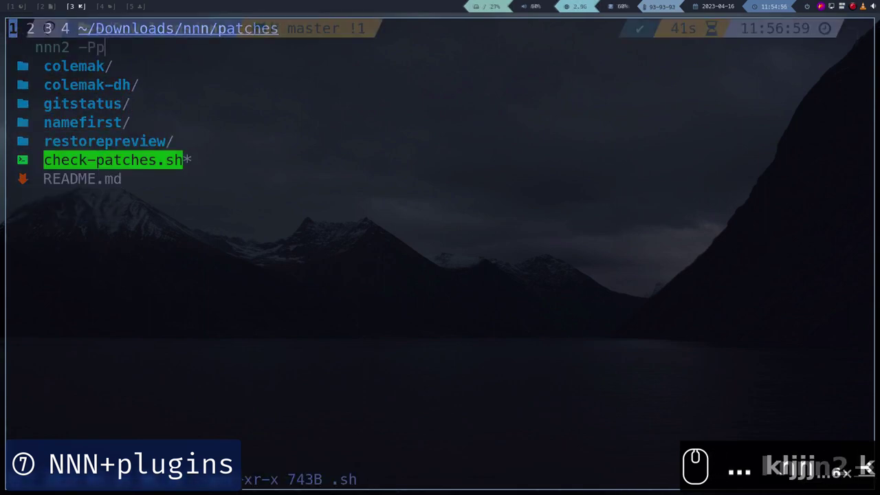
key(Return)
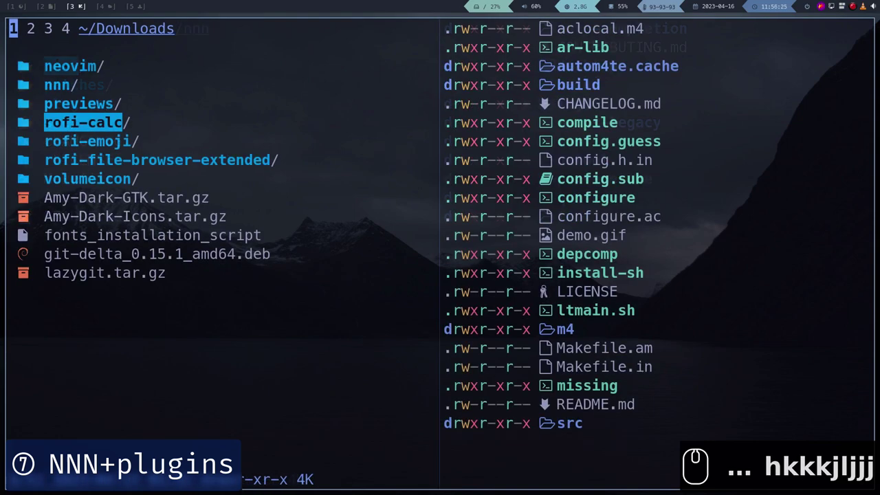
key(k)
key(l)
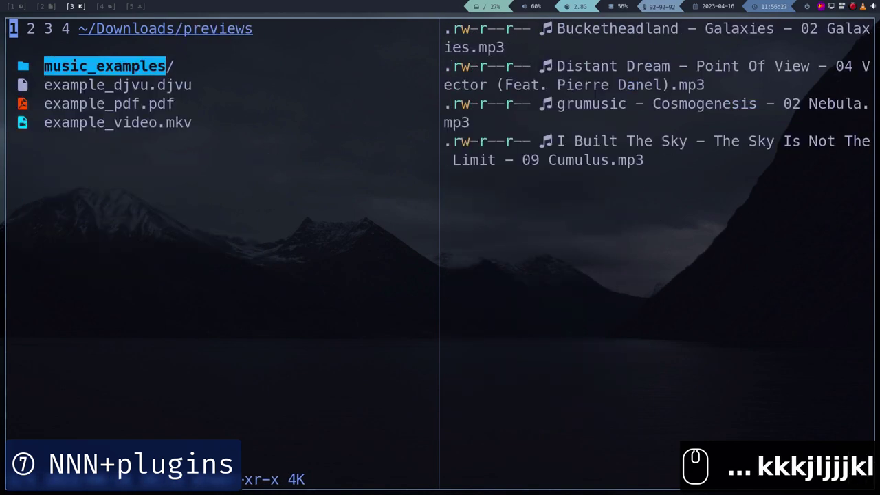
key(j)
key(j)
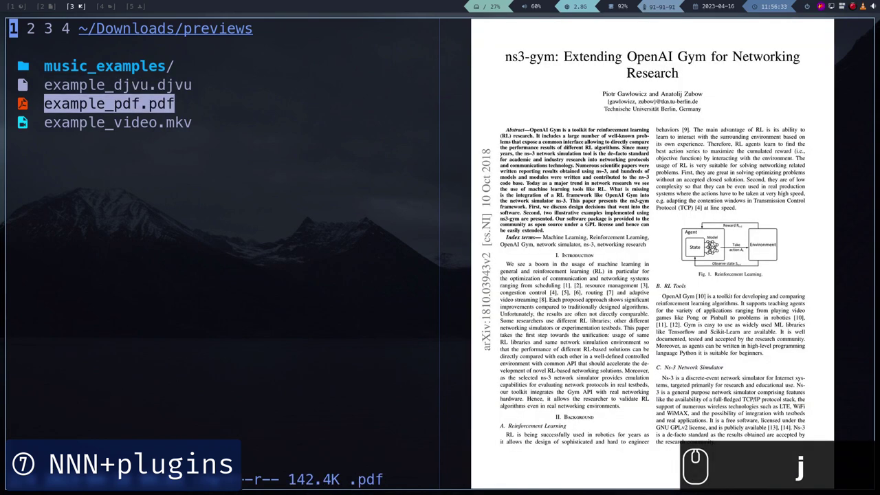
key(j)
Step: Quit nnn, relaunch it, navigate to ~/Pictures and quit so pwd shows Pictures
key(ctrl+c)
key(BackSpace)
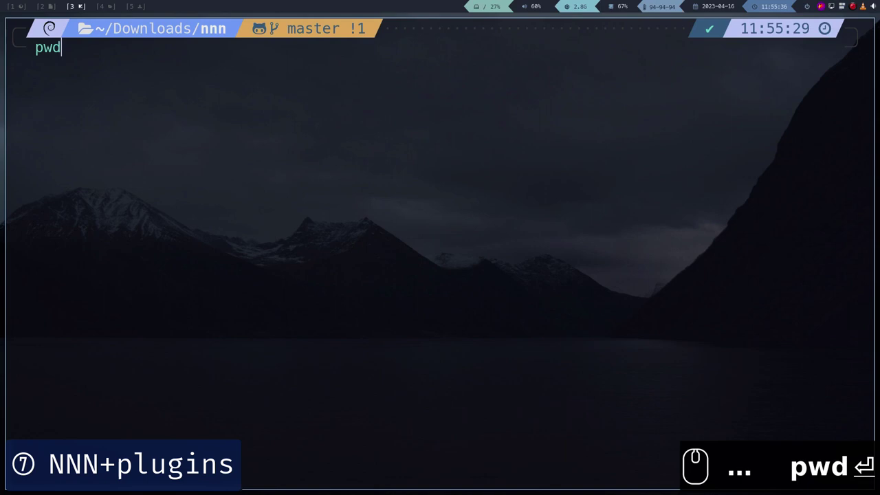
key(Return)
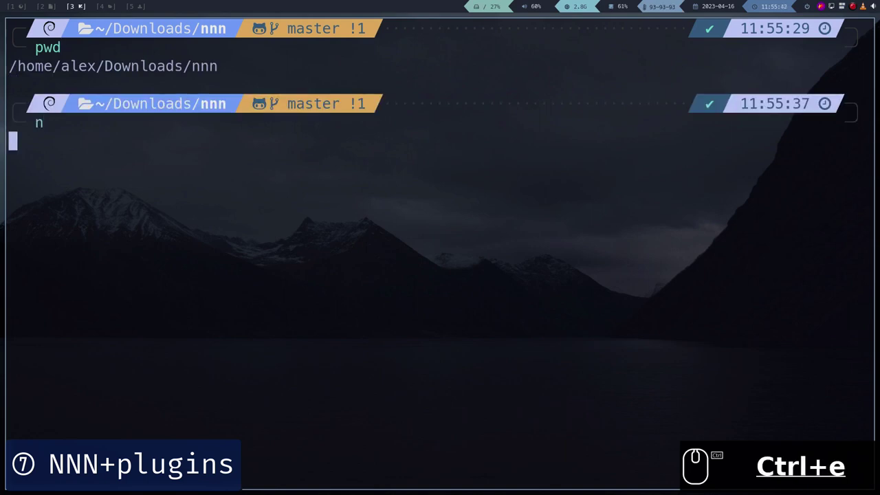
key(Return)
key(h)
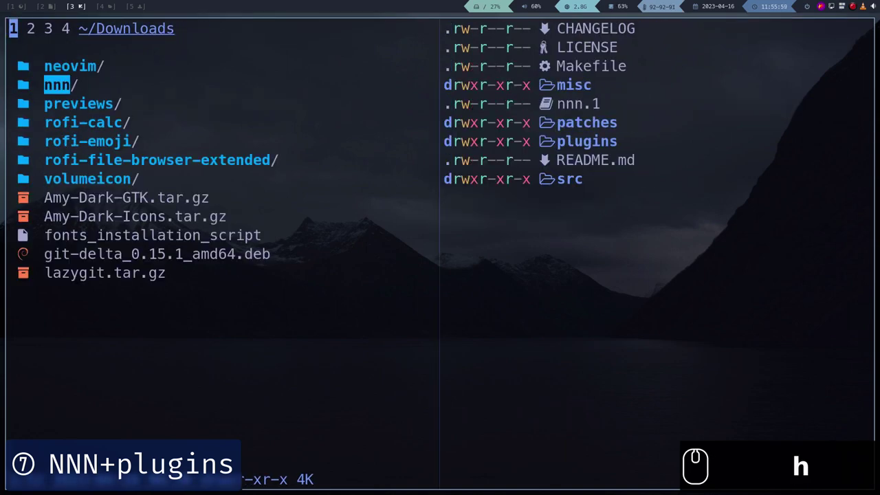
key(h)
key(j)
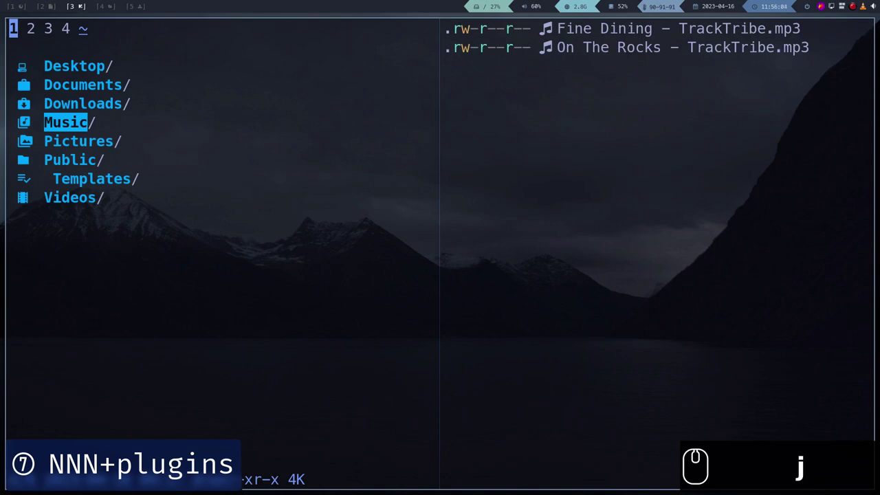
key(j)
key(l)
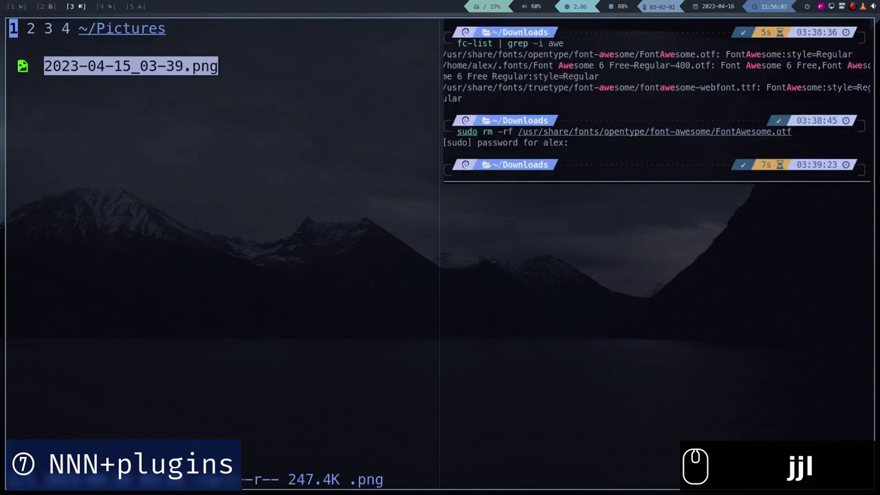
key(q)
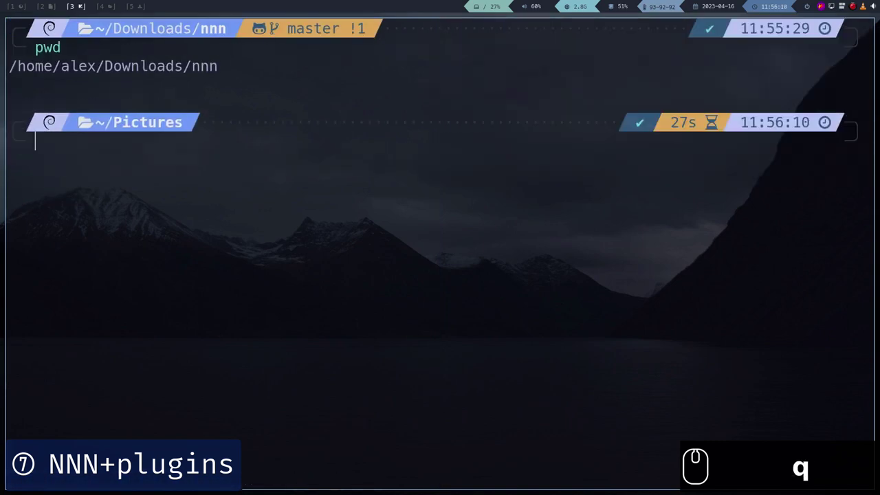
text(pwd)
key(Return)
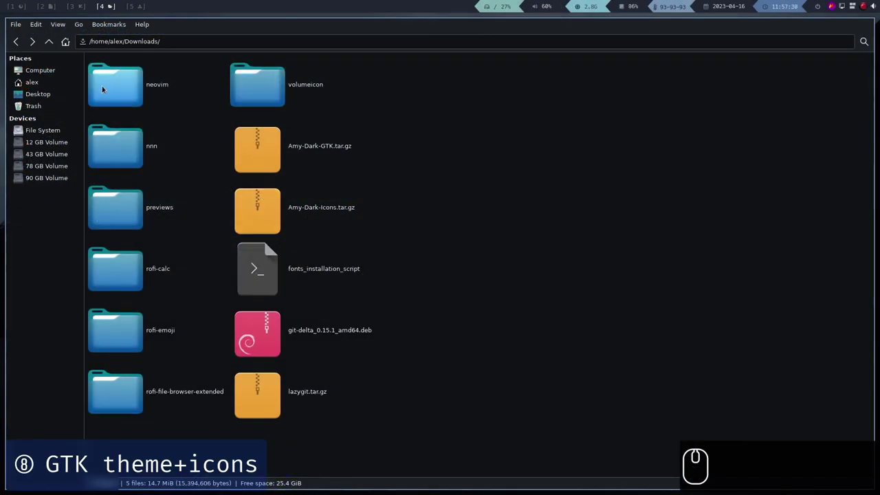
Step: Select and open the previews folder inside ~/Downloads
click(125, 224)
double_click(124, 223)
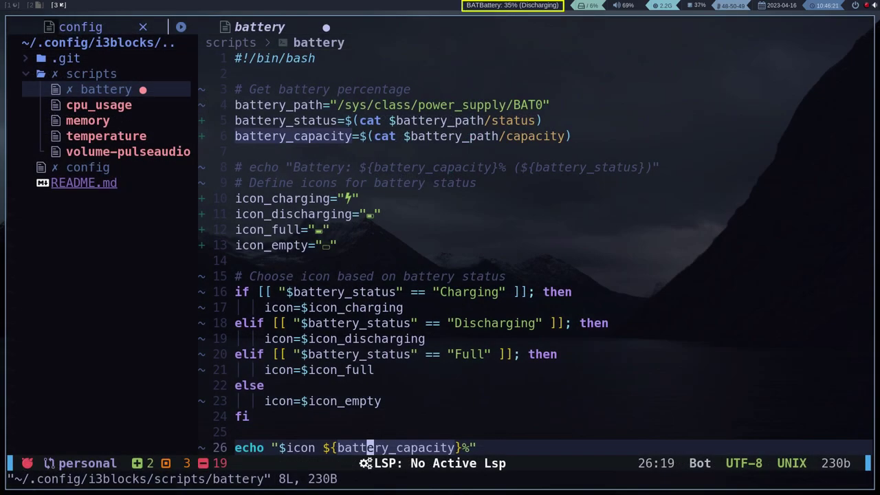
Step: Save scripts/battery and scroll back up to the battery_path line
key(ctrl+s)
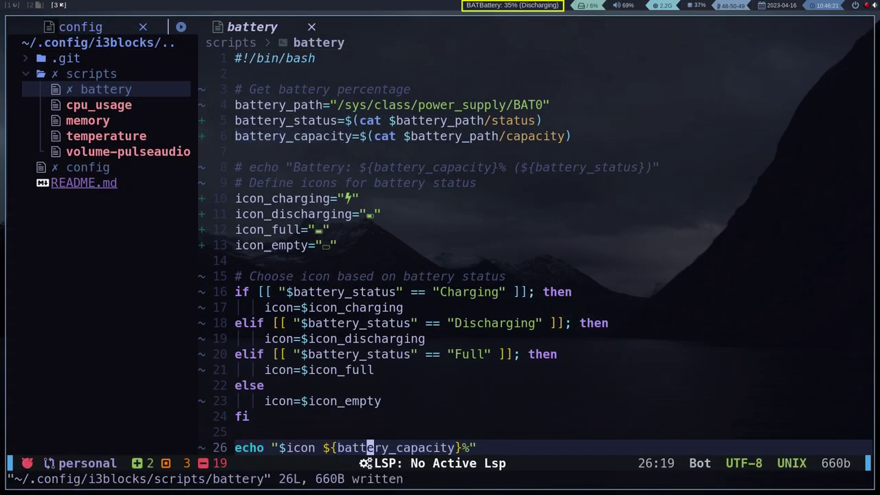
key(k)
key(k)
key(k)
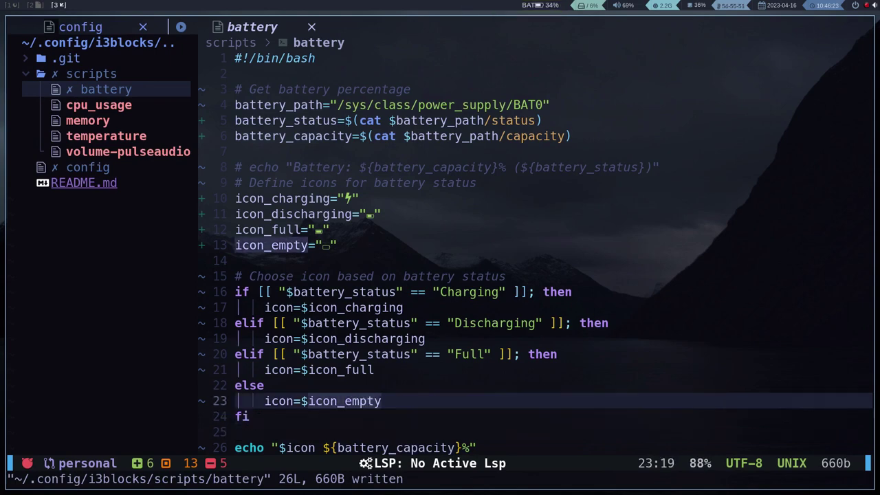
key(k)
key(k)
key(k)
key(k)
key(k)
key(k)
key(k)
key(k)
key(k)
key(k)
key(k)
key(k)
key(k)
key(k)
key(k)
key(k)
key(k)
key(k)
key(k)
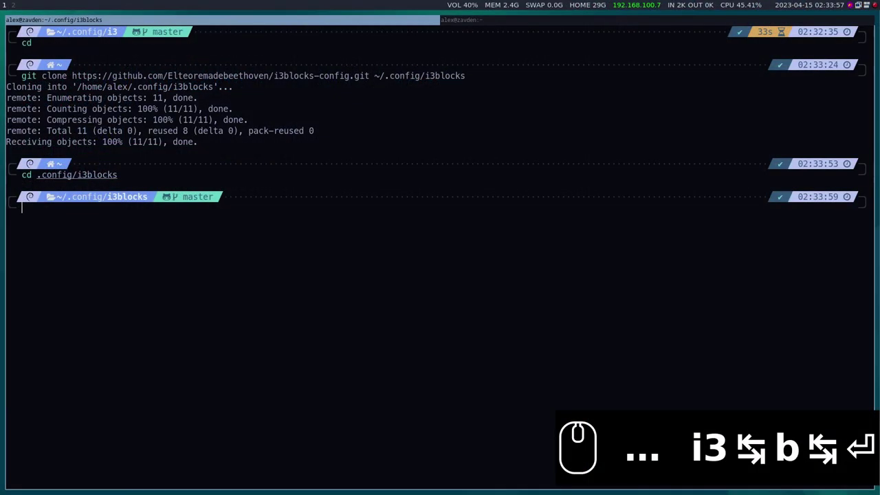
Step: List the ~/.config/i3blocks files with l, then clear the terminal after the make install
key(ctrl+l)
text(l)
key(Return)
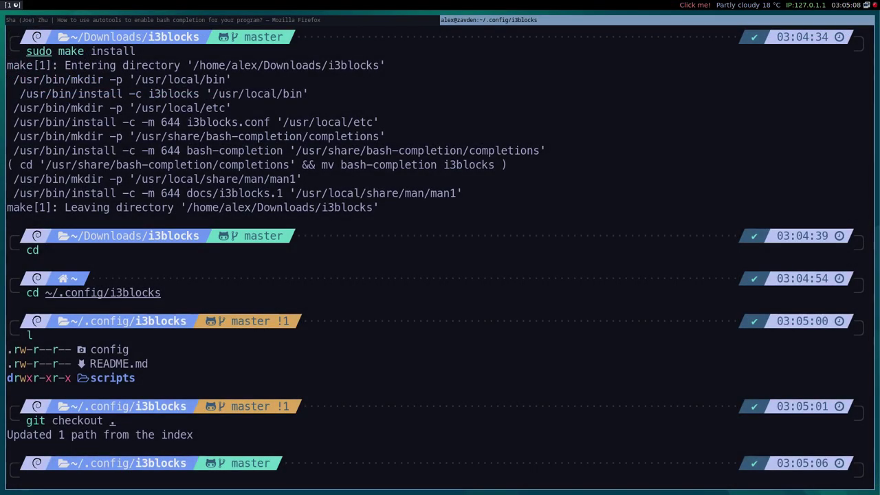
key(ctrl+l)
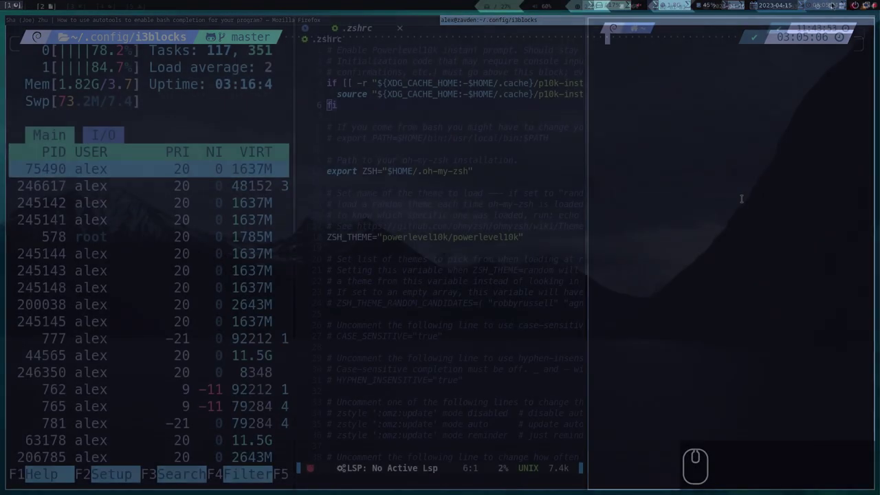
Step: Run cmatrix, move its terminal to the bottom half, and cycle focus among htop, editor and terminal
text(cma)
key(Right)
key(Return)
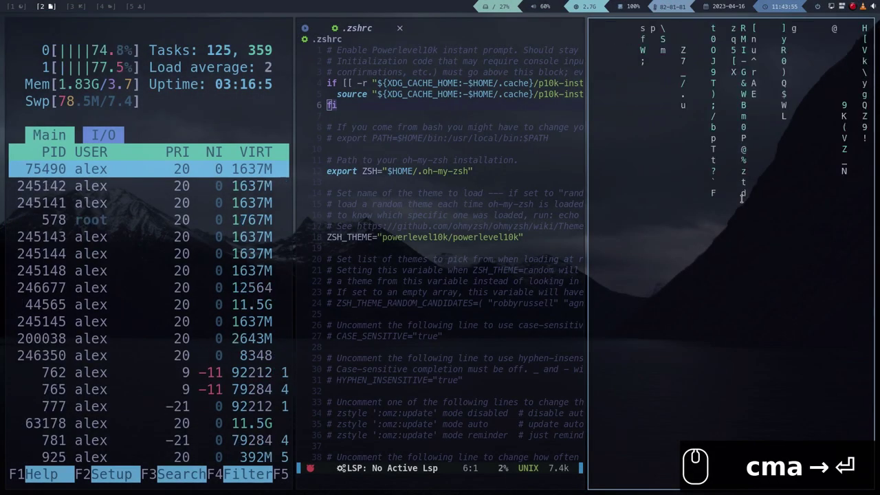
key(super+shift+j)
key(super+k)
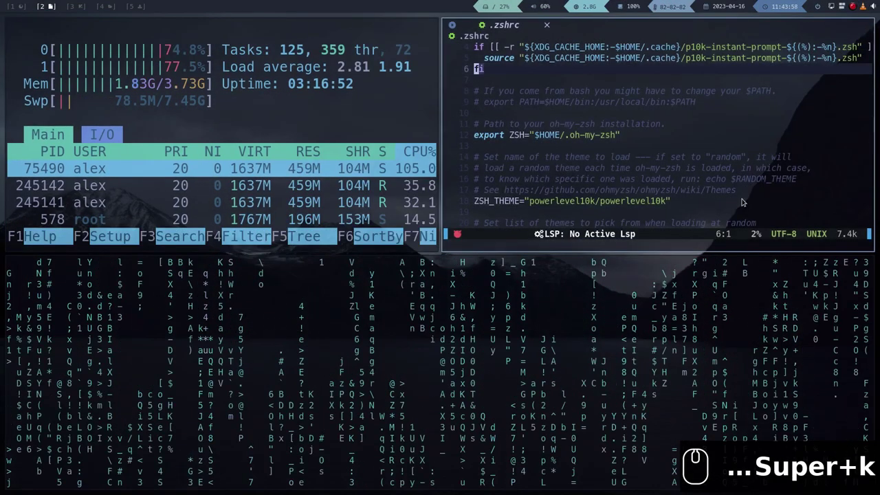
key(super+h)
key(super+l)
key(super+j)
key(super+k)
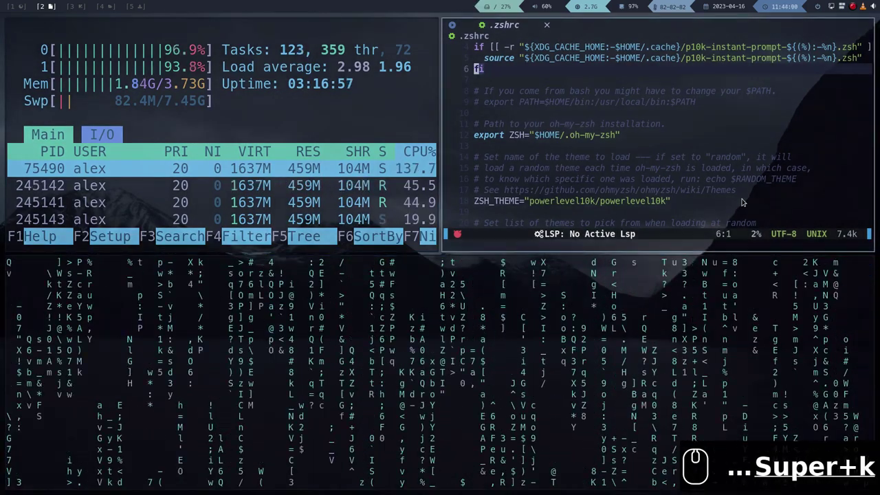
key(super+h)
Step: Dismiss htop's send-signal menu, then type and undo stray text in the .zshrc editor
key(k)
key(Escape)
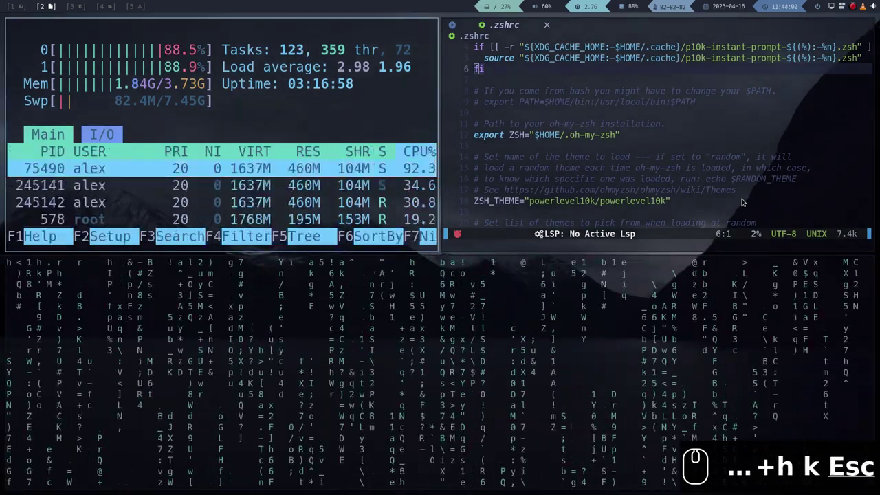
key(super+l)
text(jaeraeraer)
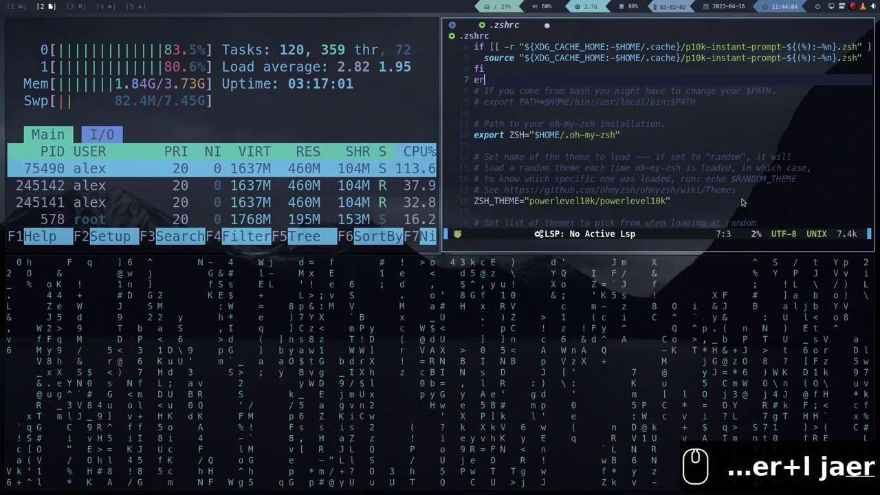
key(Escape)
key(Escape)
key(u)
Step: Stop cmatrix, move the terminal into a right-hand column and switch to tabbed layout
key(super+j)
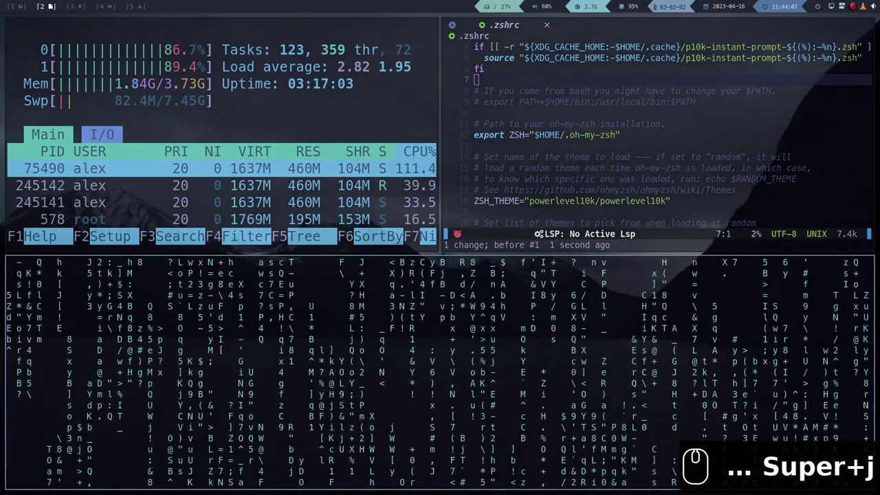
key(q)
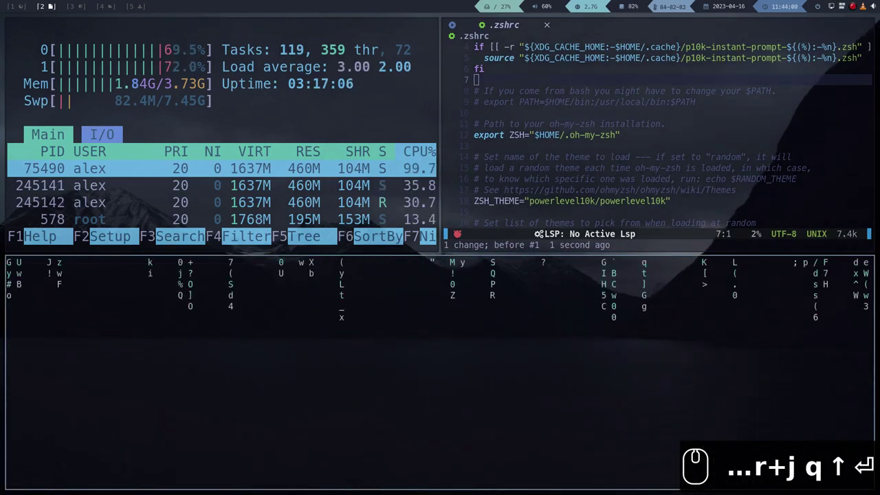
key(super+shift+l)
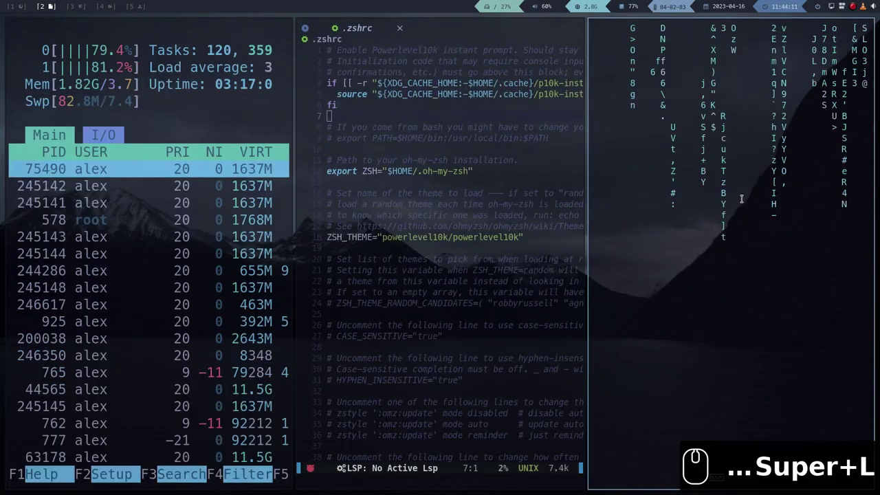
key(alt+Tab)
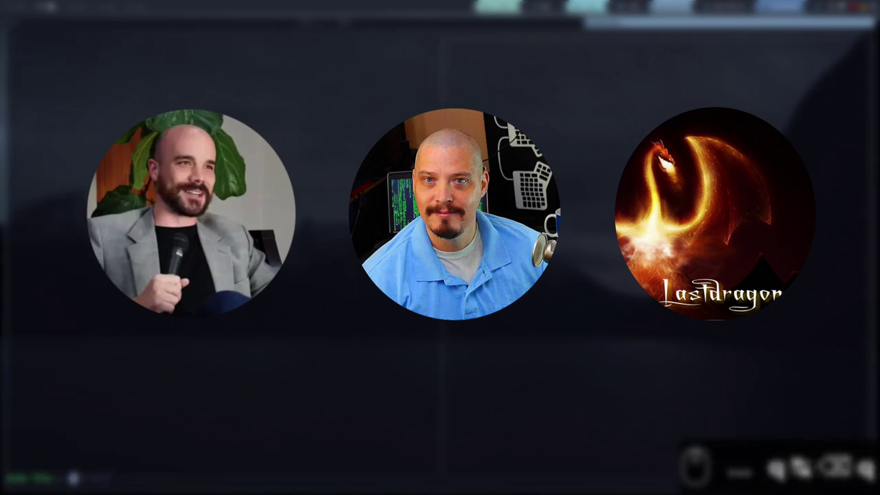
key(ctrl+n)
key(BackSpace)
key(Escape)
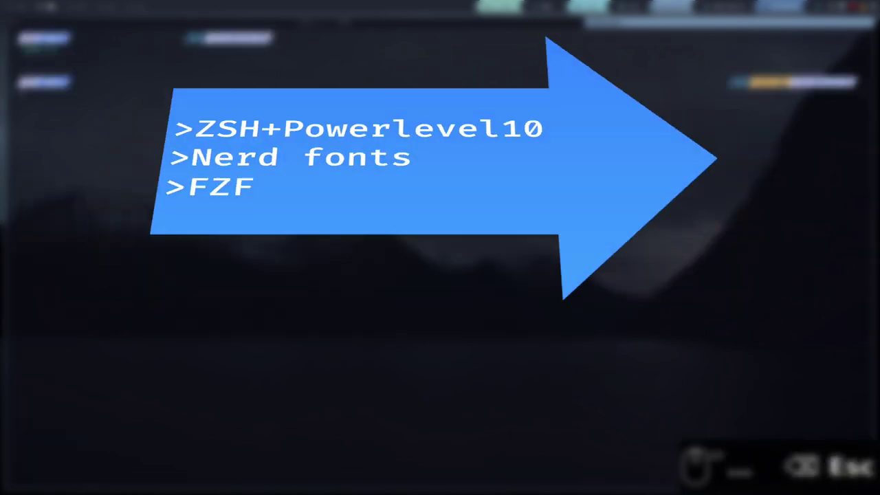
key(ctrl+n)
key(Escape)
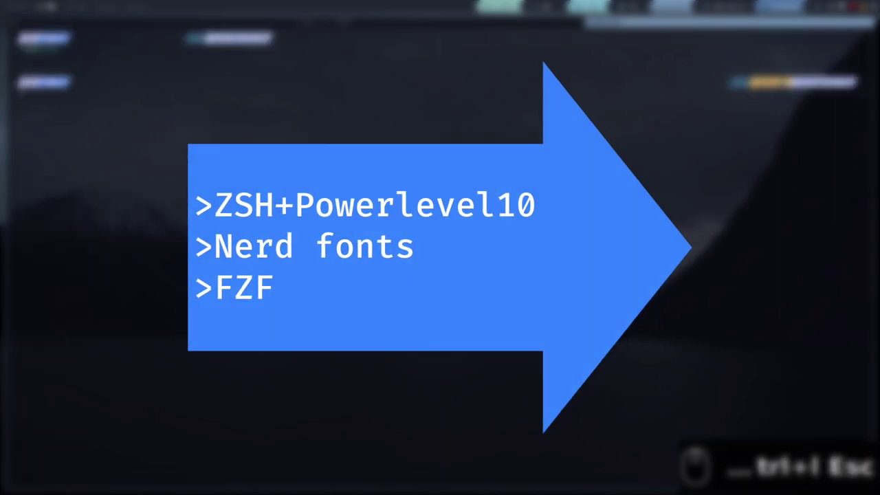
key(ctrl+l)
key(alt+q)
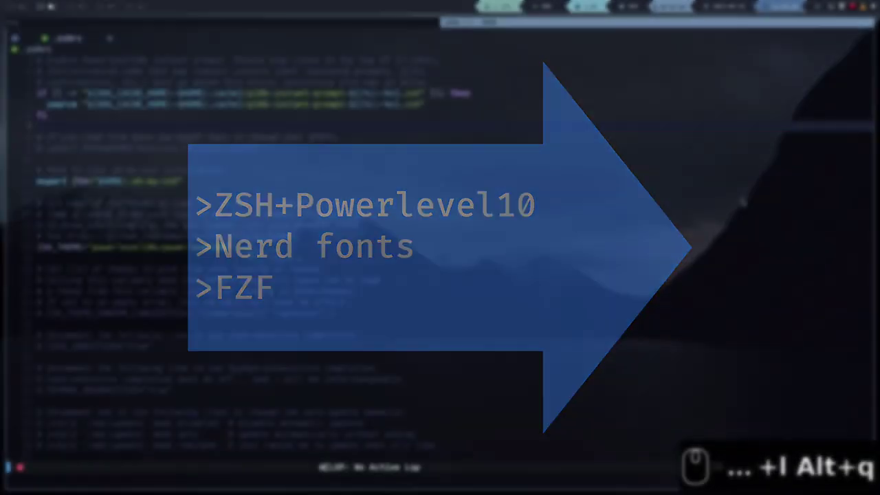